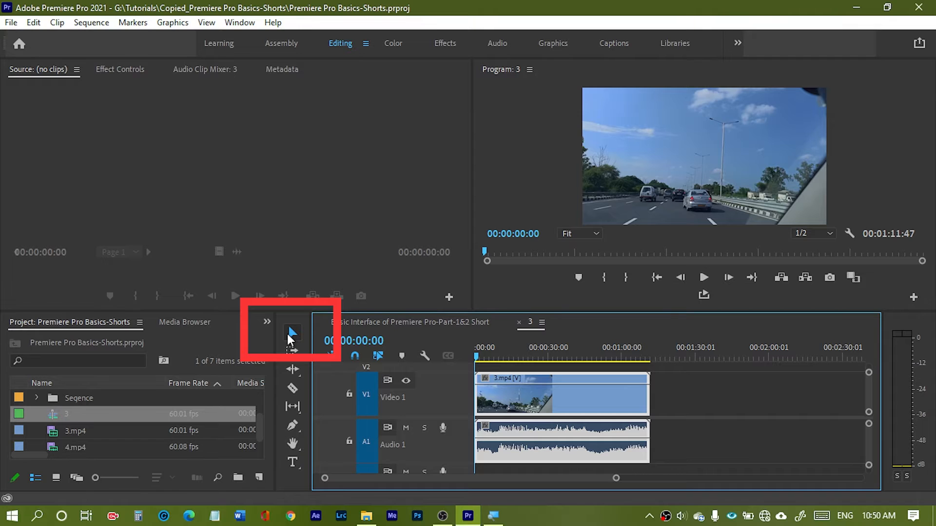
Step: Practise selecting the 3.mp4 clip in the sequence with the Selection tool and clearing the selection
click(763, 392)
click(571, 405)
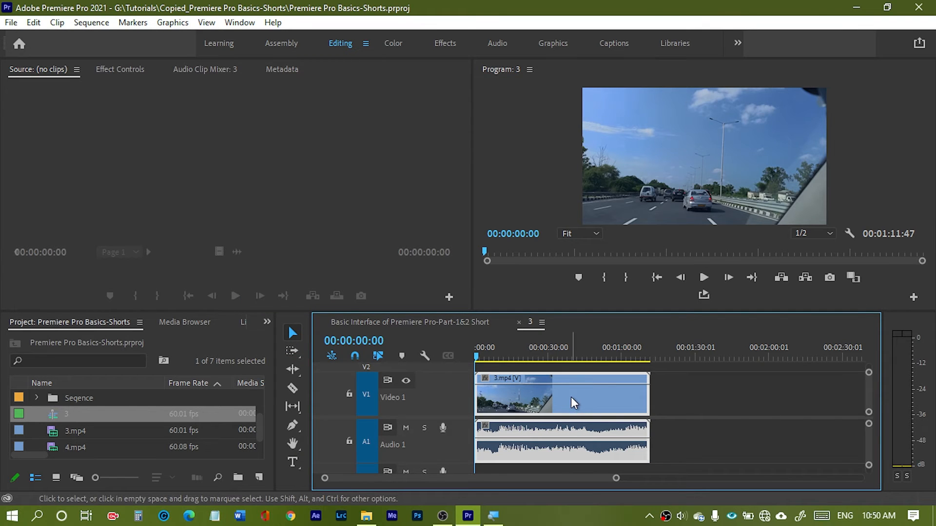
click(689, 389)
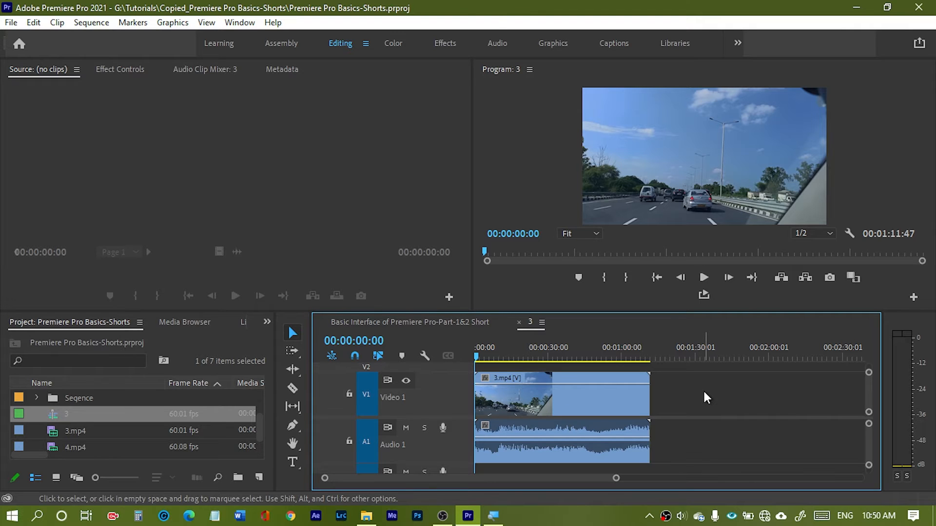
click(585, 405)
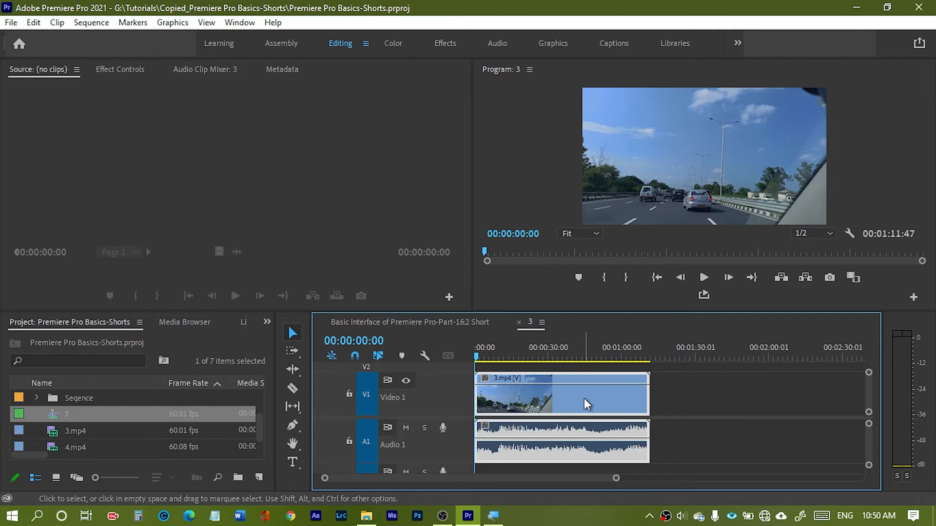
click(707, 409)
Step: Shift the 3.mp4 clip about 8 seconds later, move its video up one track, and return it to Video 1
click(537, 406)
drag(536, 404, 546, 464)
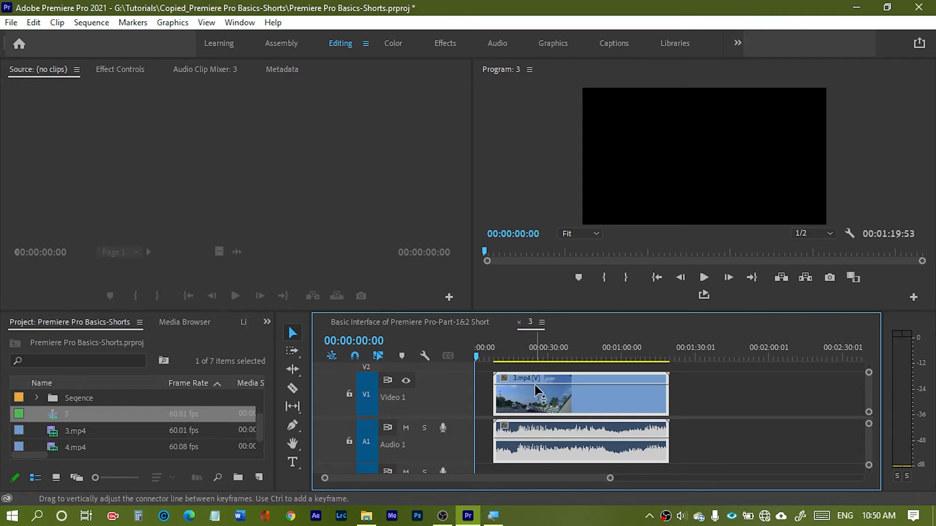
drag(574, 407, 575, 387)
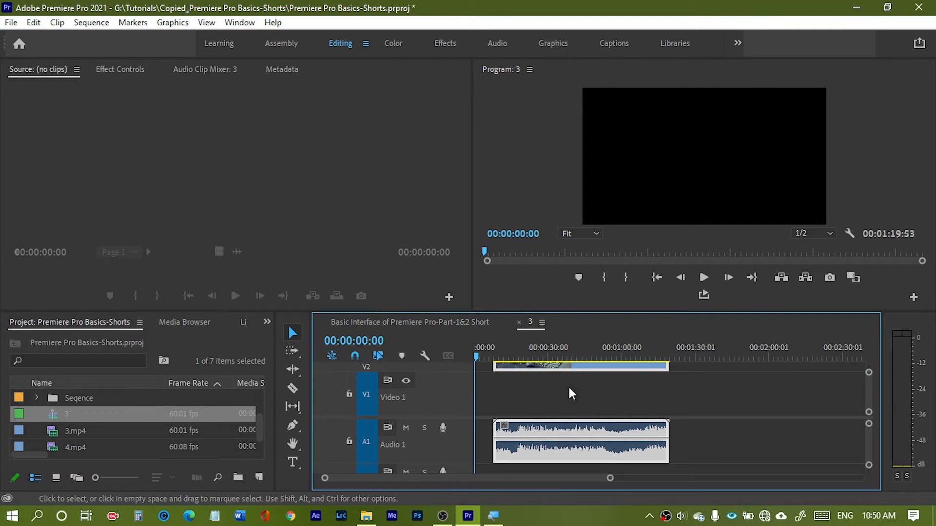
drag(607, 367, 634, 407)
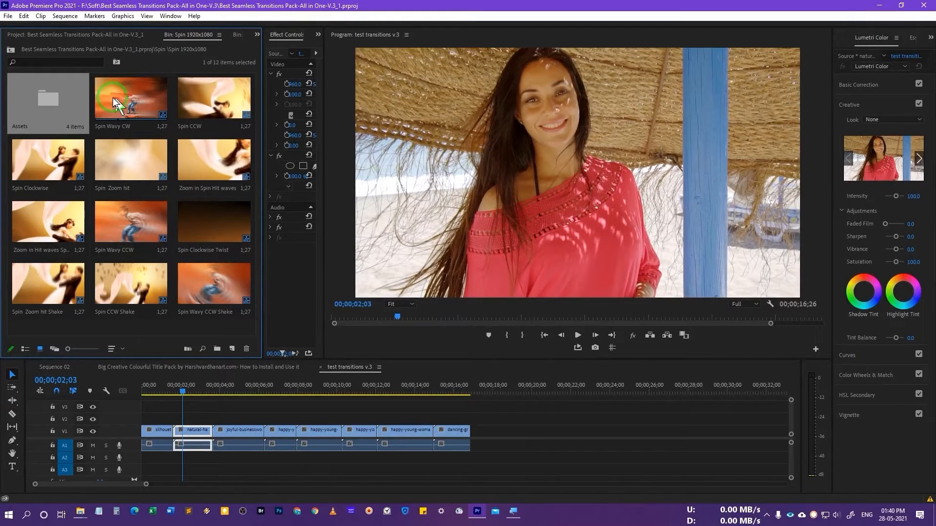
Step: In the test transitions v.3 sequence, place the Spin Wavy CW transition above the cut between the first two clips and preview it
click(120, 100)
mouse_move(121, 100)
mouse_down()
mouse_move(221, 378)
mouse_move(174, 425)
mouse_up()
click(157, 390)
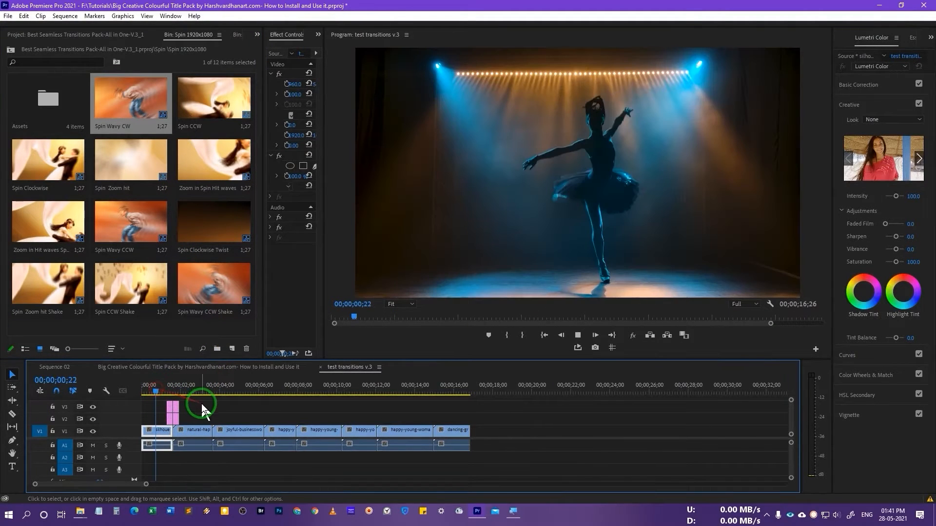
key(space)
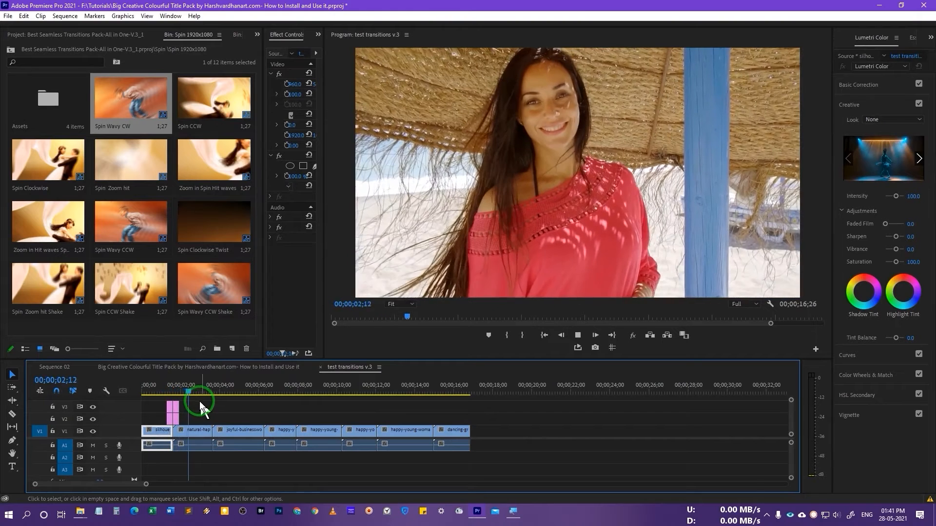
key(space)
Step: Add the Spin Wavy CCW Shake transition above the cut between the first two clips and play it back
drag(200, 300, 171, 414)
click(161, 390)
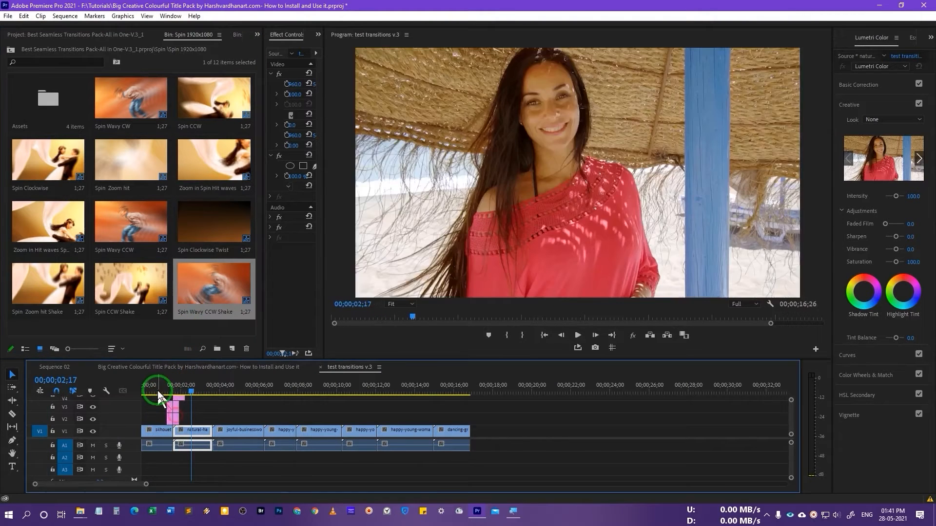
key(space)
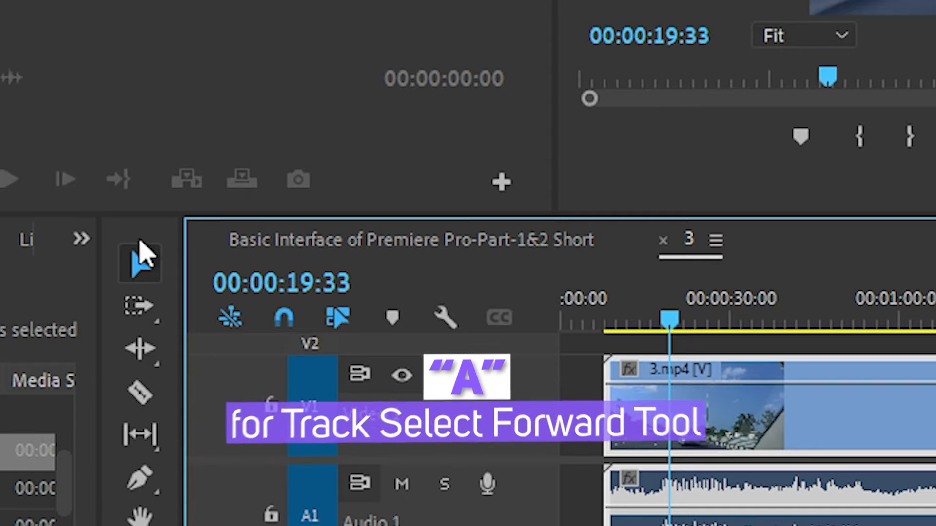
Step: Activate the Track Select Forward tool and add the 4.mp4 clip after the 3.mp4 clip at about 1:37, leaving a gap
click(140, 316)
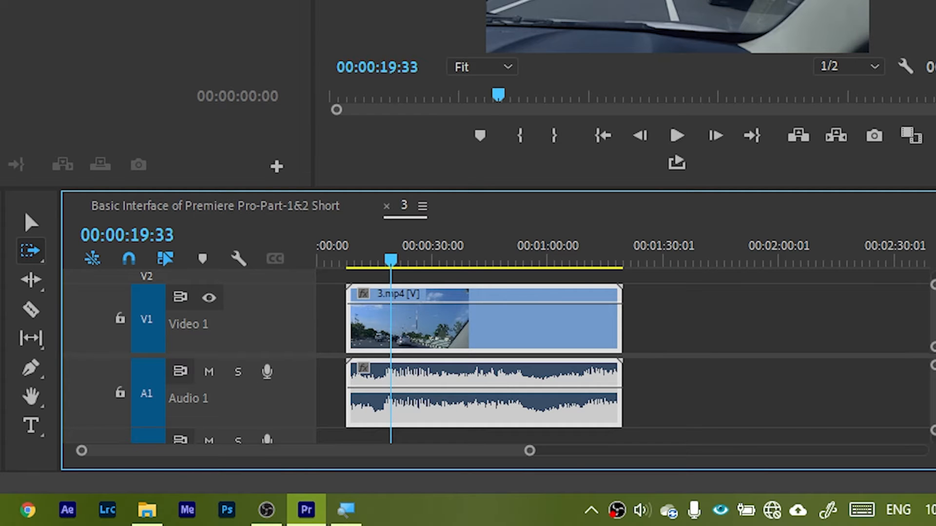
drag(1, 322, 687, 356)
Step: Cut the 3.mp4 clip at 00:00:52:14 and move its second part about 10 seconds later
click(519, 264)
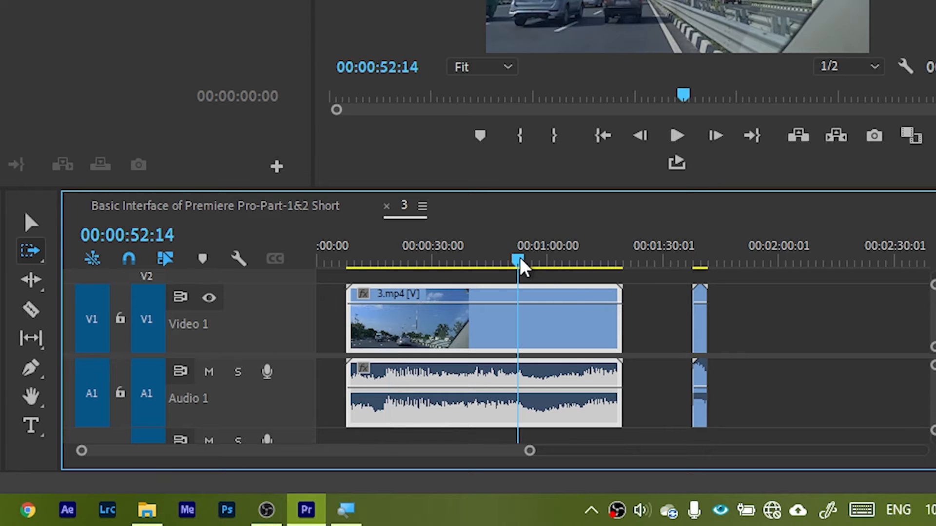
key(c)
click(526, 307)
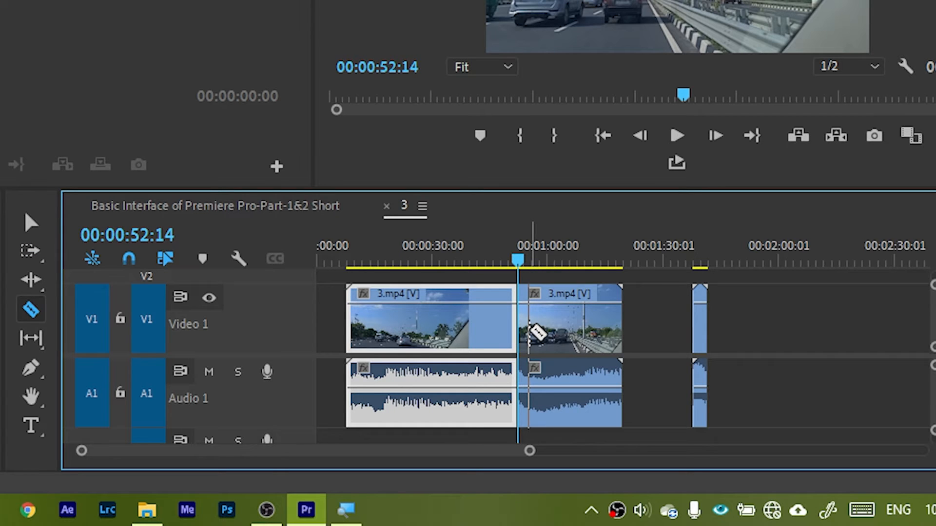
key(v)
drag(560, 339, 602, 337)
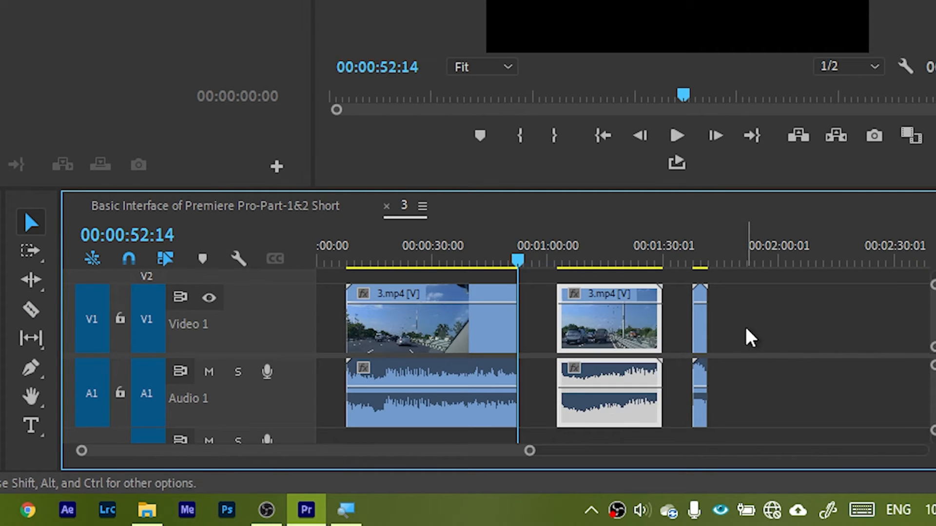
Step: Set the playhead to 00:00:15:55 and practise selecting all three clips one by one, clearing the selection each time
click(380, 257)
click(372, 335)
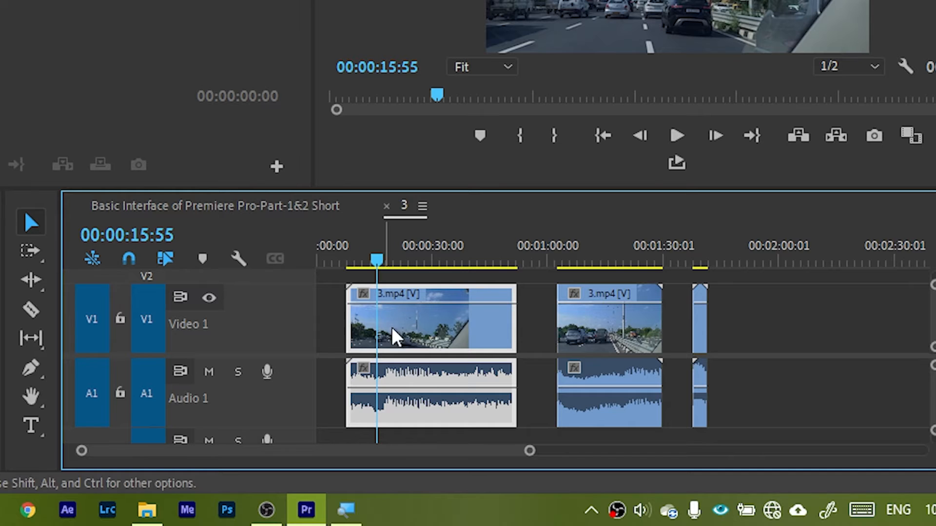
shift+click(610, 355)
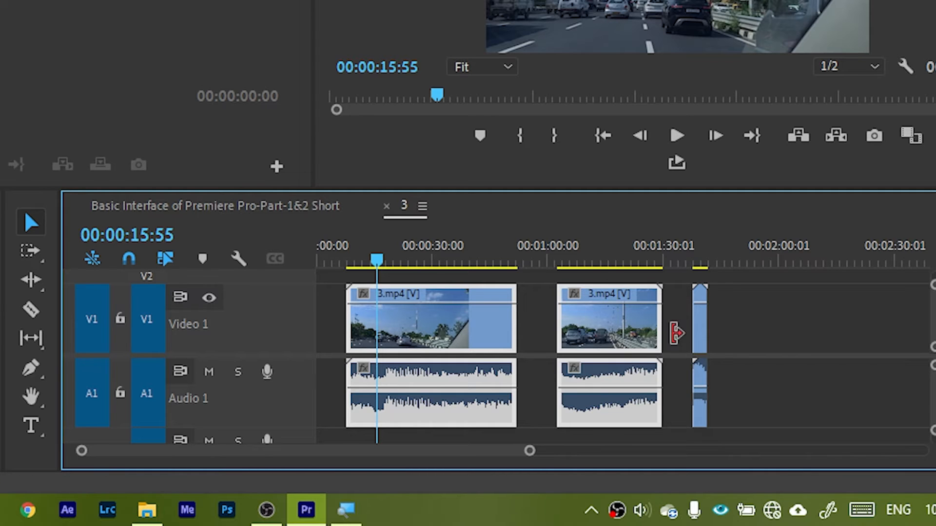
shift+click(701, 327)
click(845, 347)
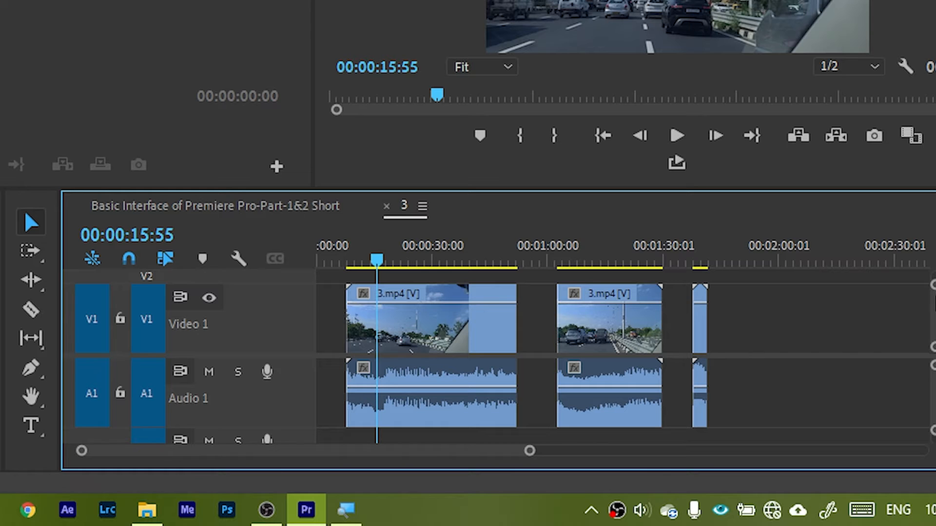
drag(529, 451, 598, 454)
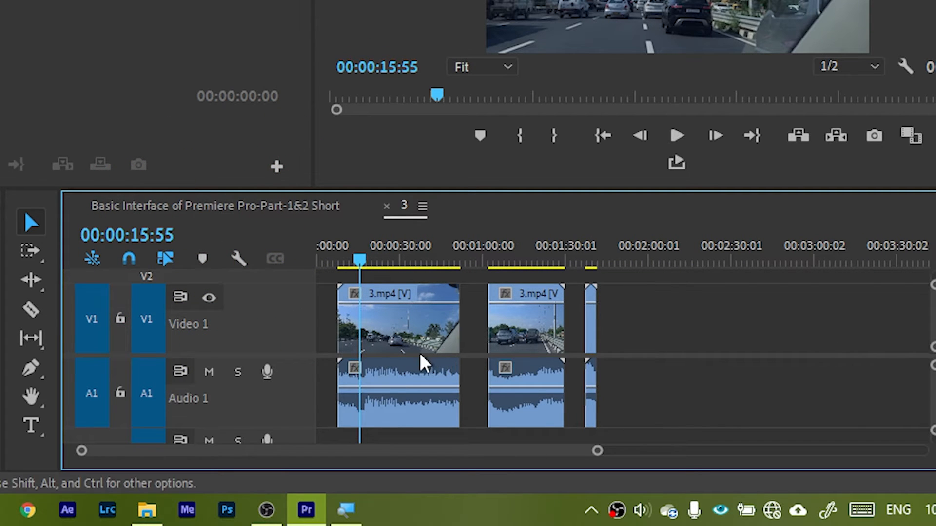
click(389, 349)
shift+click(526, 336)
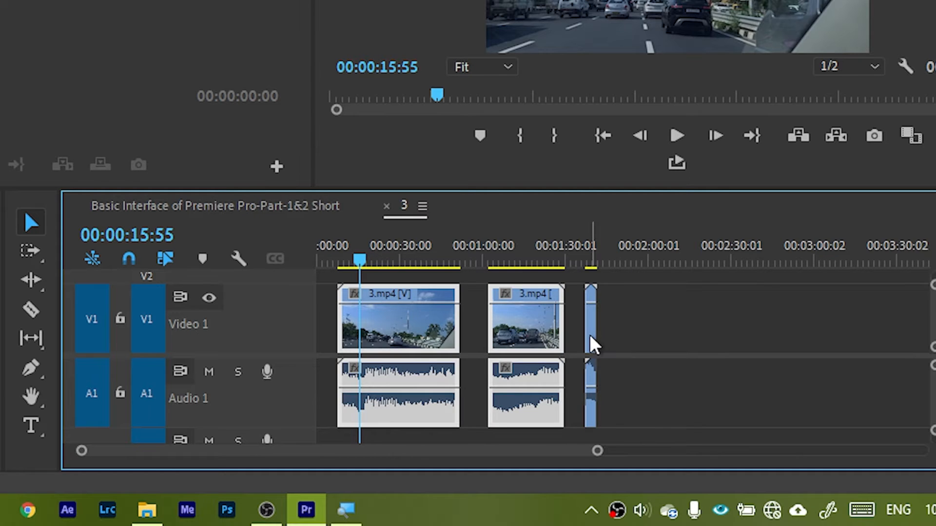
shift+click(591, 344)
click(649, 342)
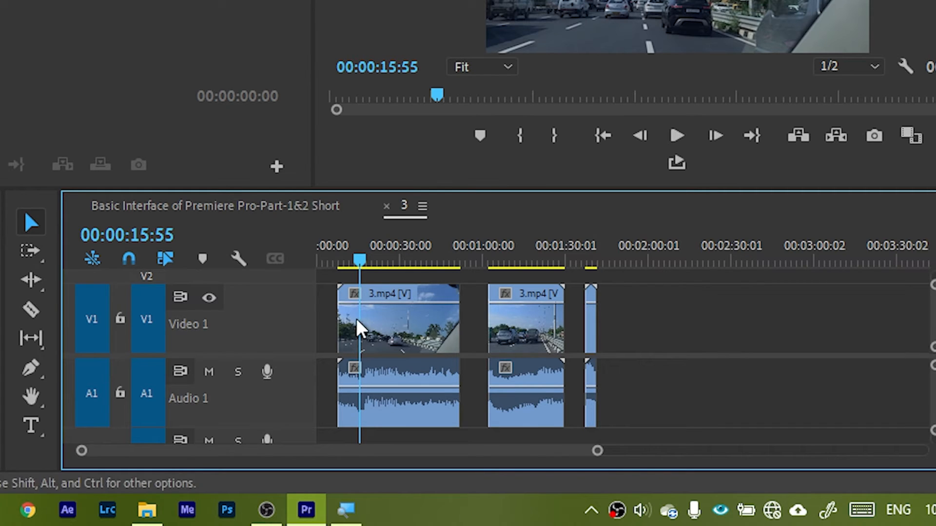
Step: Select every clip from the first one onward with the Track Select Forward tool
click(35, 257)
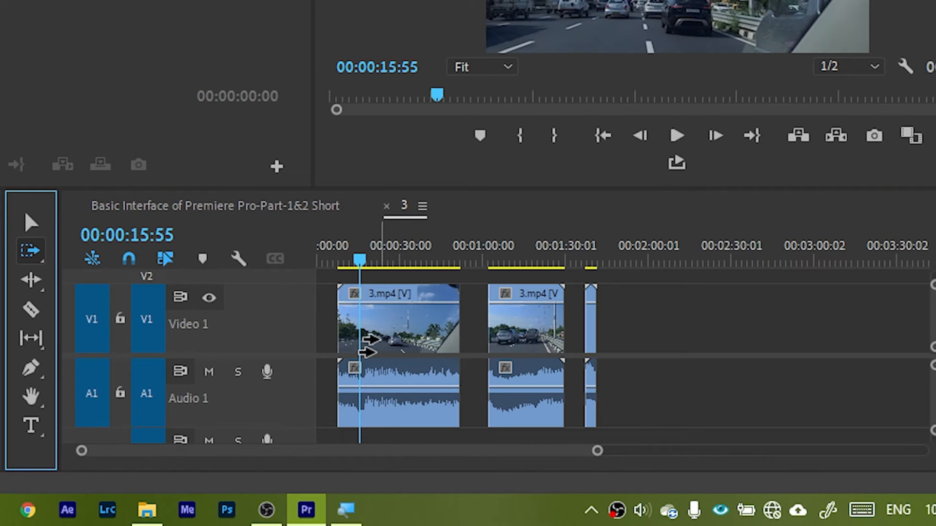
click(370, 346)
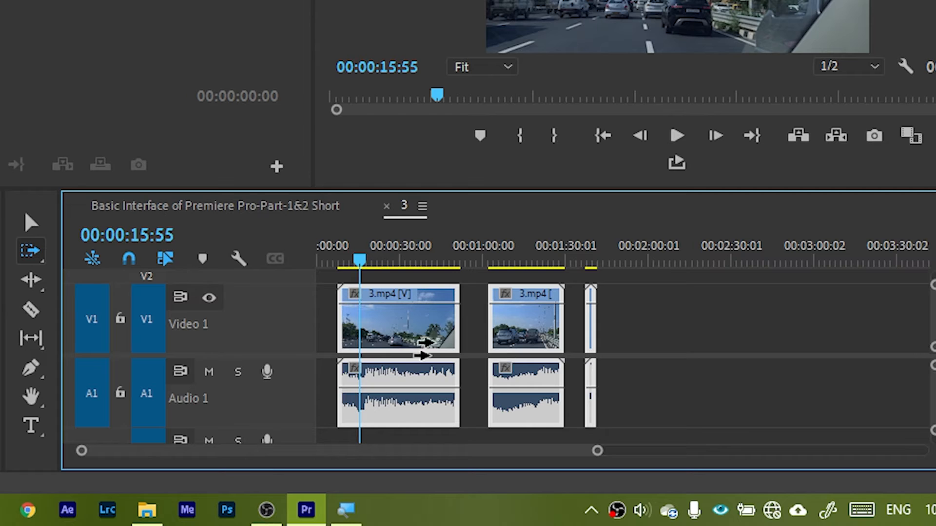
click(709, 333)
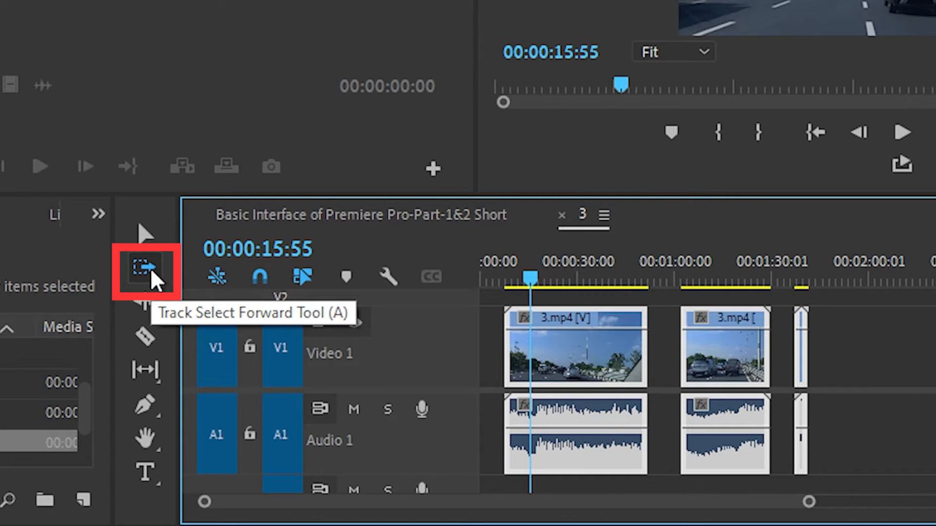
Step: Switch to the Track Select Backward tool, return to the Selection tool and deselect all clips
click(155, 283)
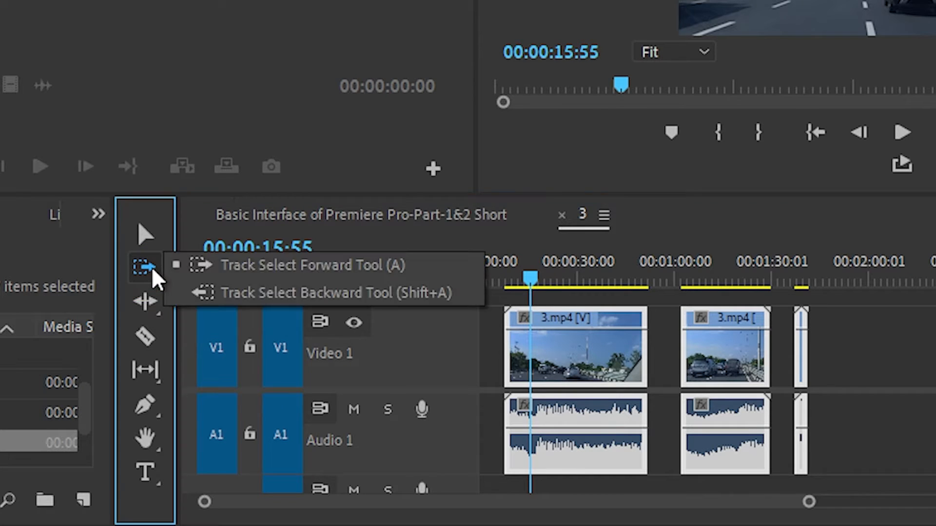
click(233, 294)
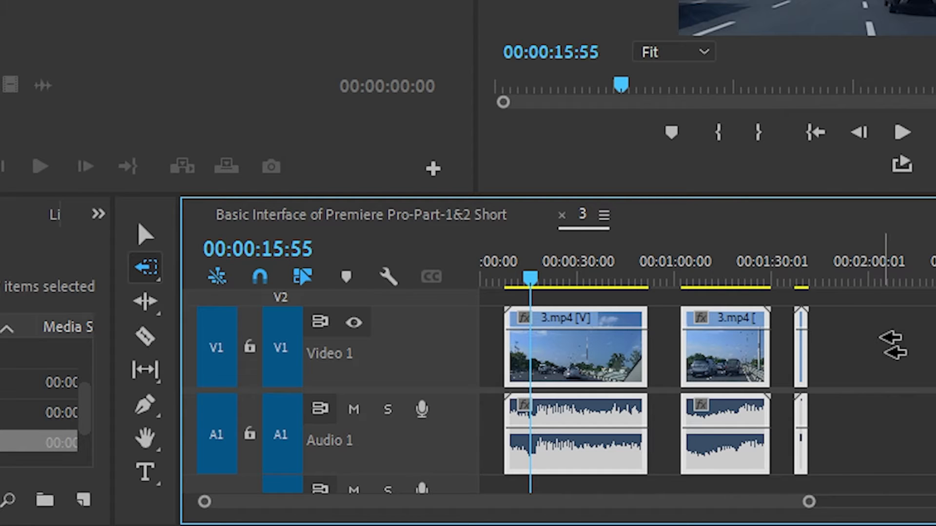
key(v)
click(924, 356)
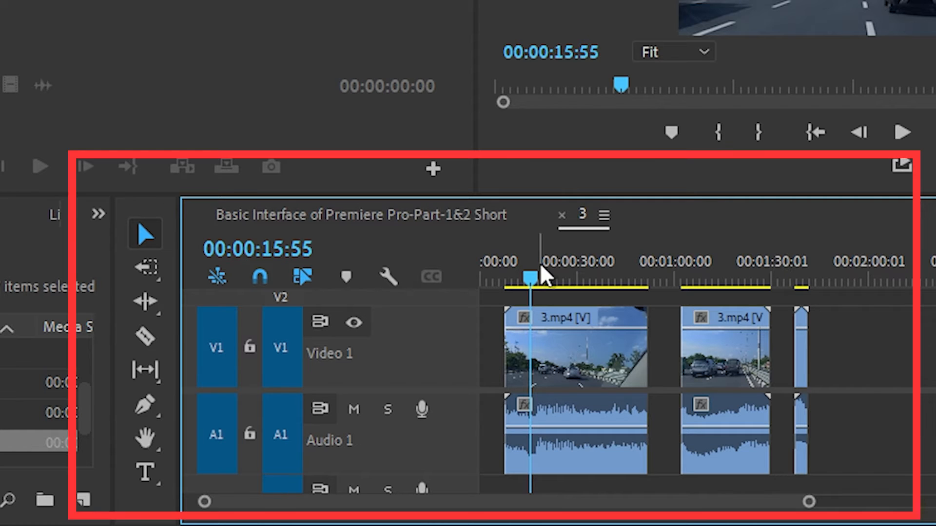
Step: Set the playhead to 00:01:38:58 and select the last clip and everything before it with the Track Select Backward tool
click(801, 279)
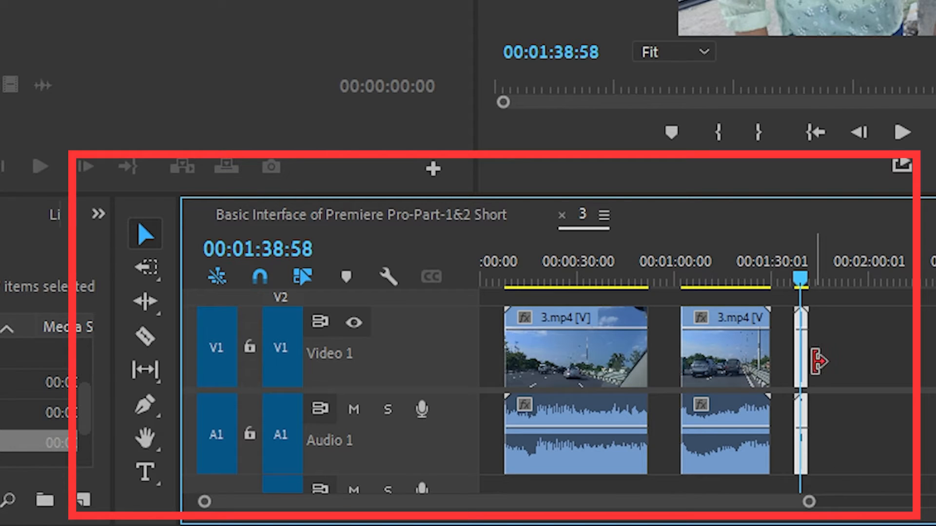
click(853, 349)
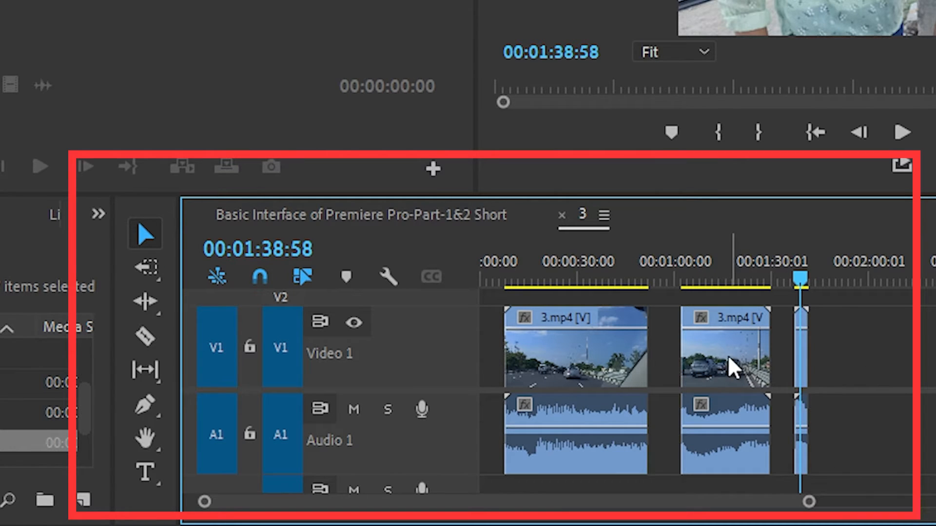
key(a)
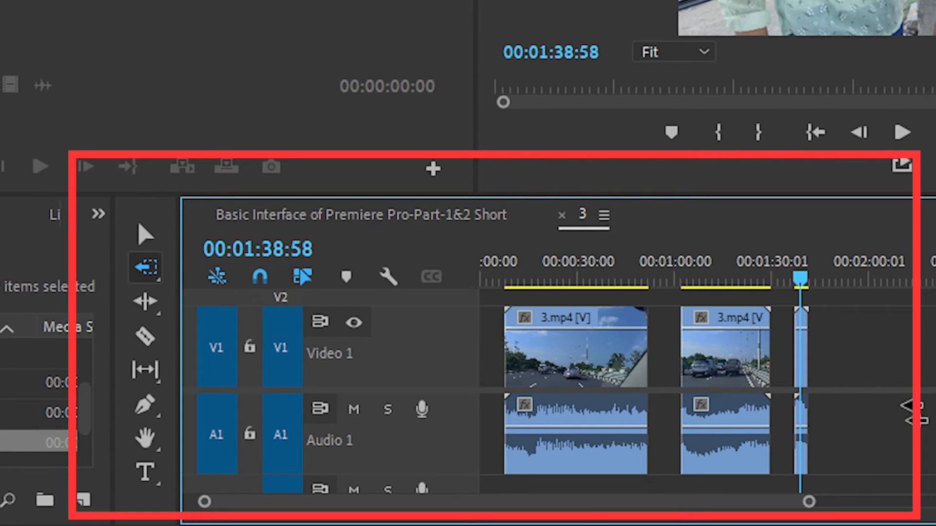
click(811, 375)
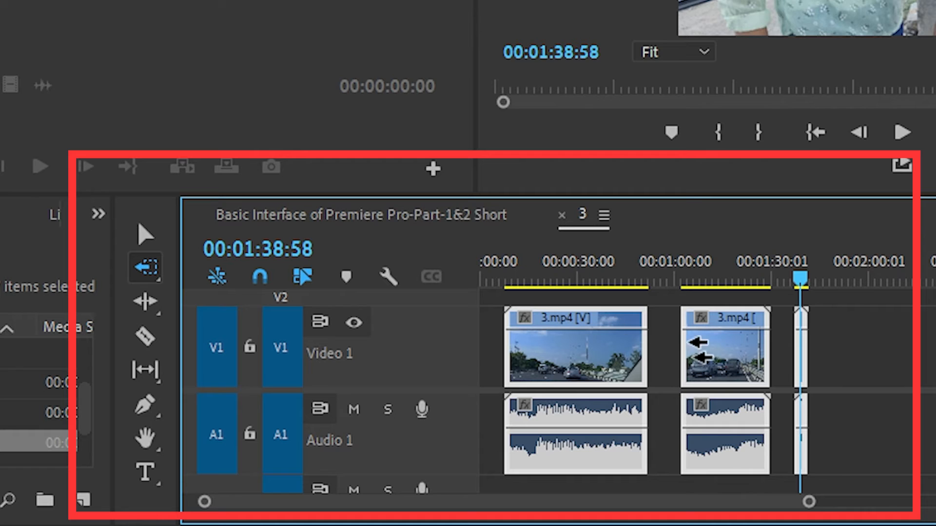
key(v)
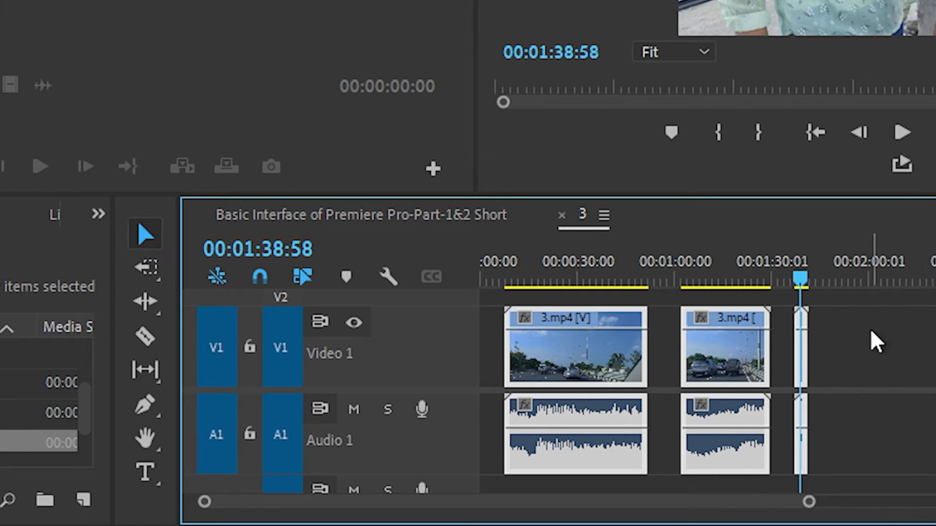
Step: Marquee-select all three clips with the Selection tool and duplicate them after the originals on the same tracks
click(863, 344)
drag(853, 341, 572, 415)
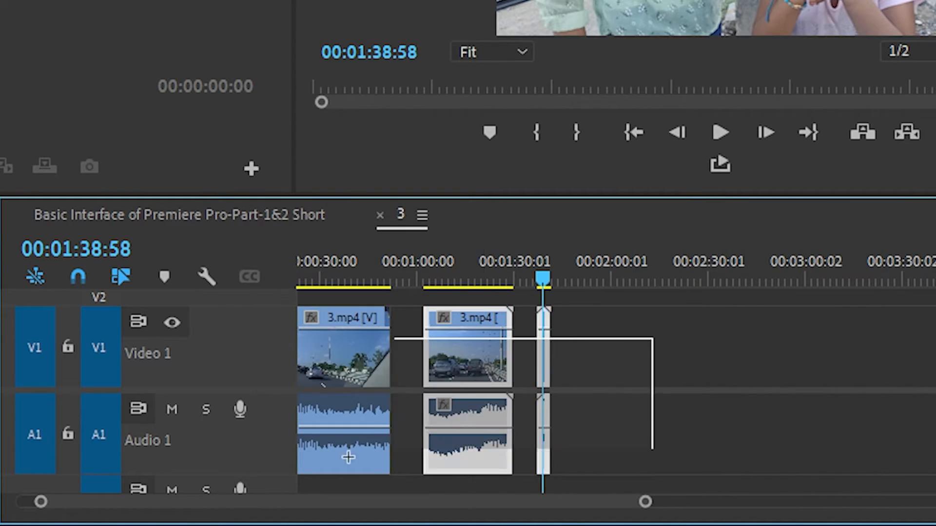
drag(415, 375, 750, 386)
click(643, 342)
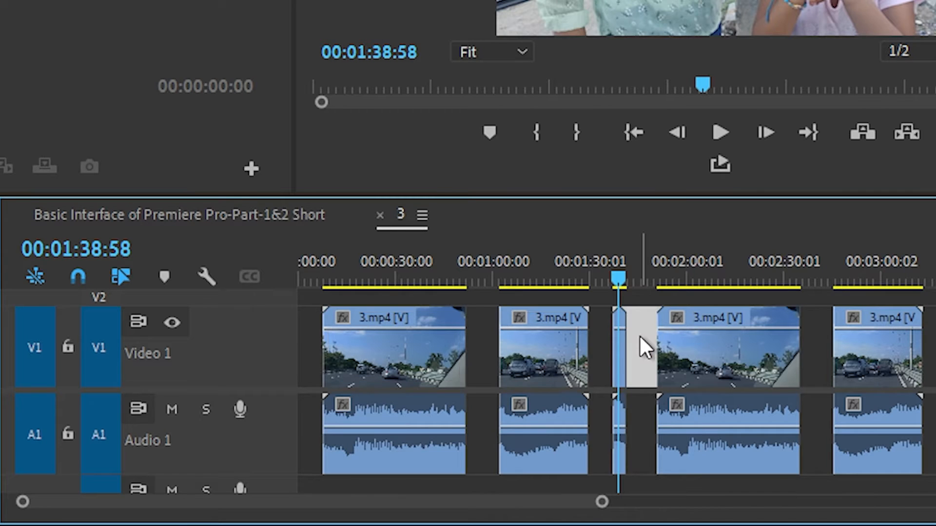
scroll(804, 455, down, 4)
scroll(804, 458, up, 4)
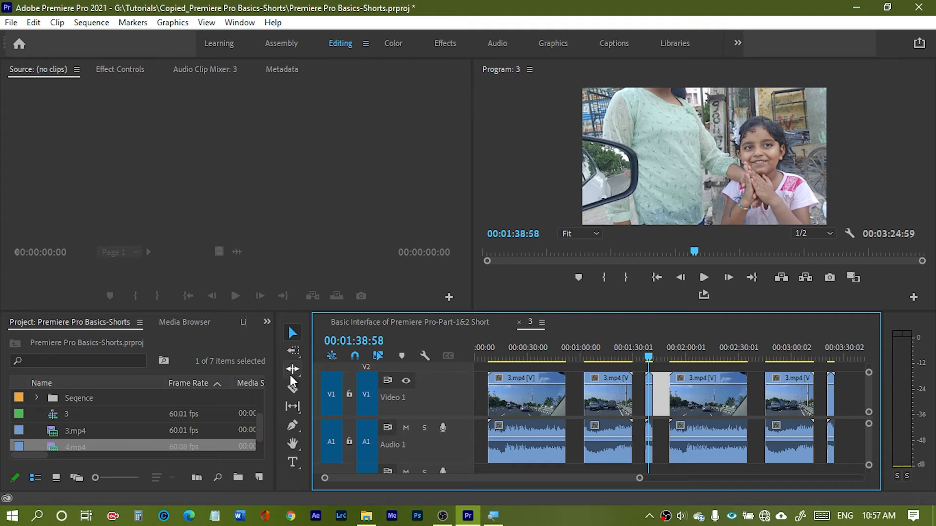
Step: Select the third clip and everything after it with the Track Select Forward tool, and set the playhead to 00:02:06:14
click(292, 351)
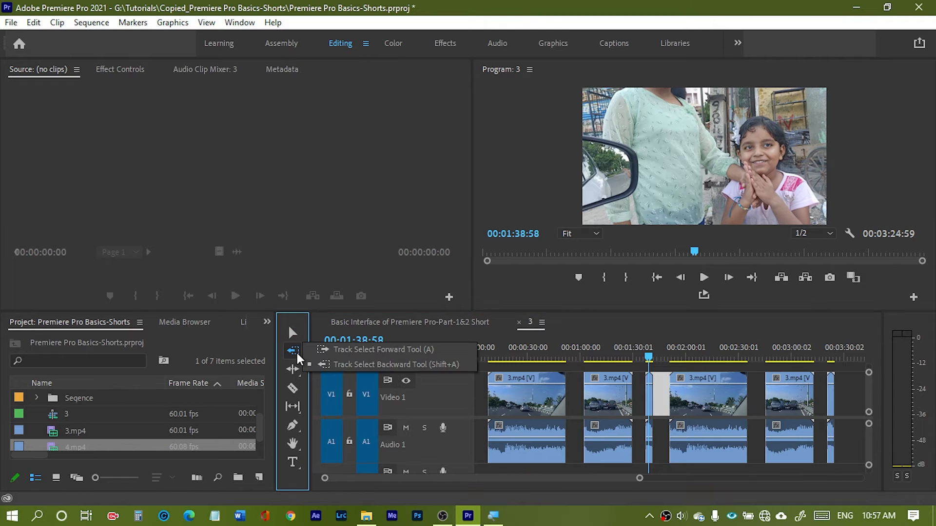
click(342, 347)
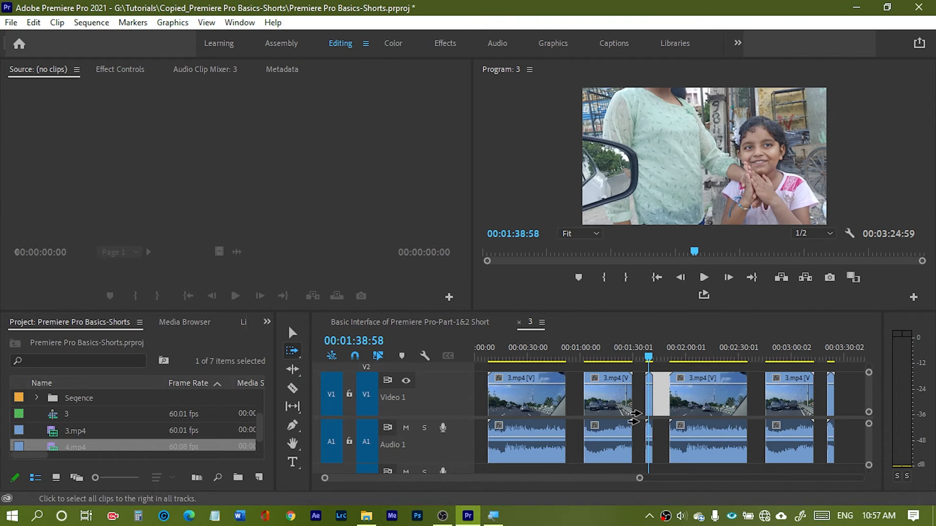
click(634, 414)
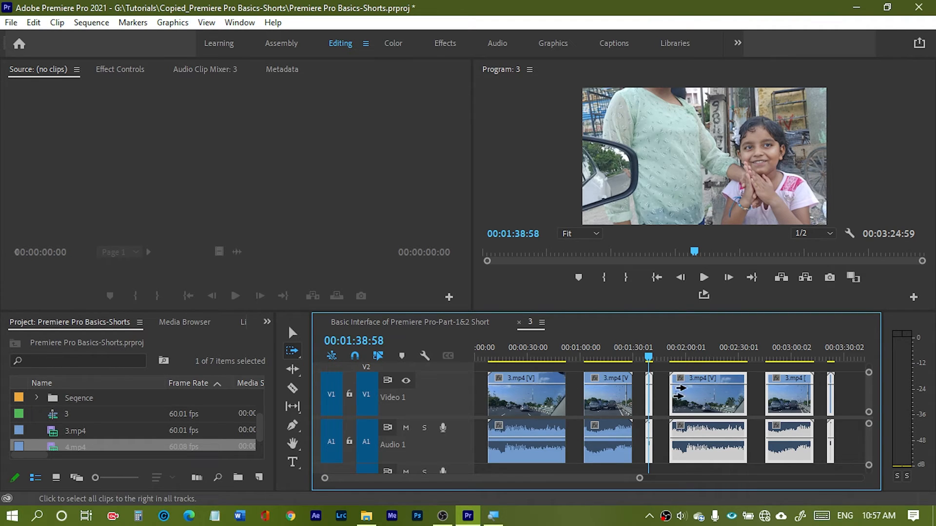
click(692, 394)
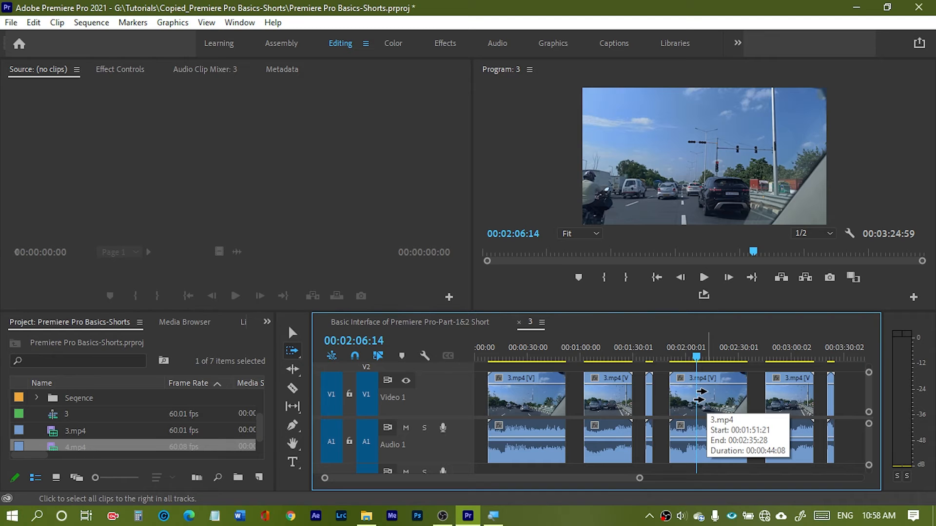
Step: Select forward from the fourth, the fifth and the last clip in turn, clearing the selection between attempts
click(700, 395)
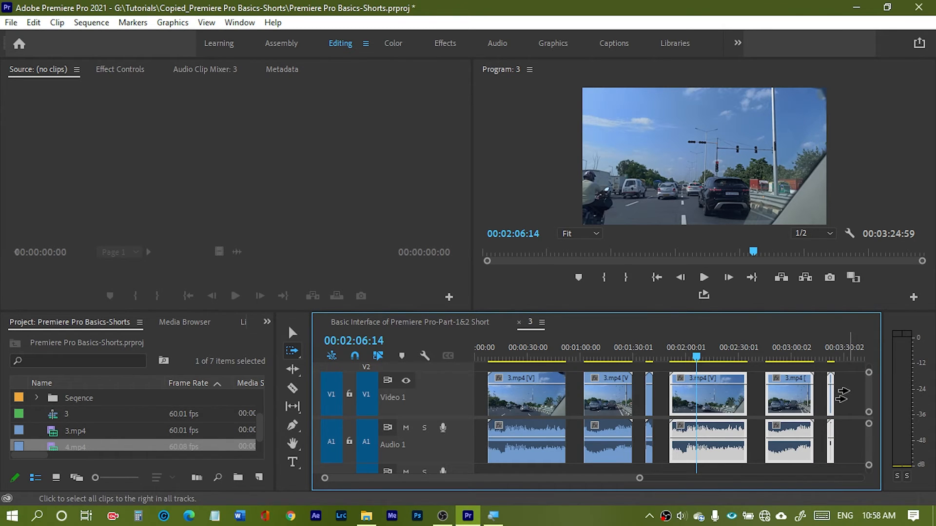
click(843, 396)
click(768, 399)
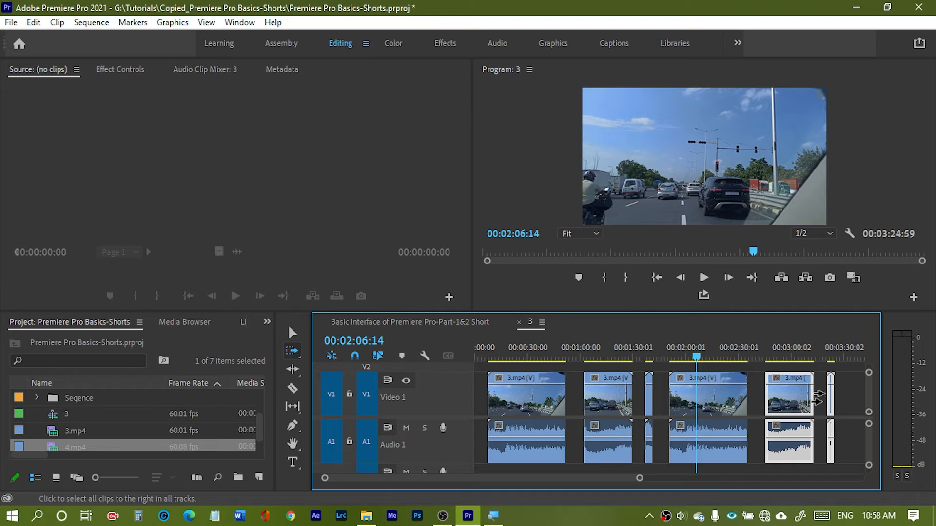
click(850, 396)
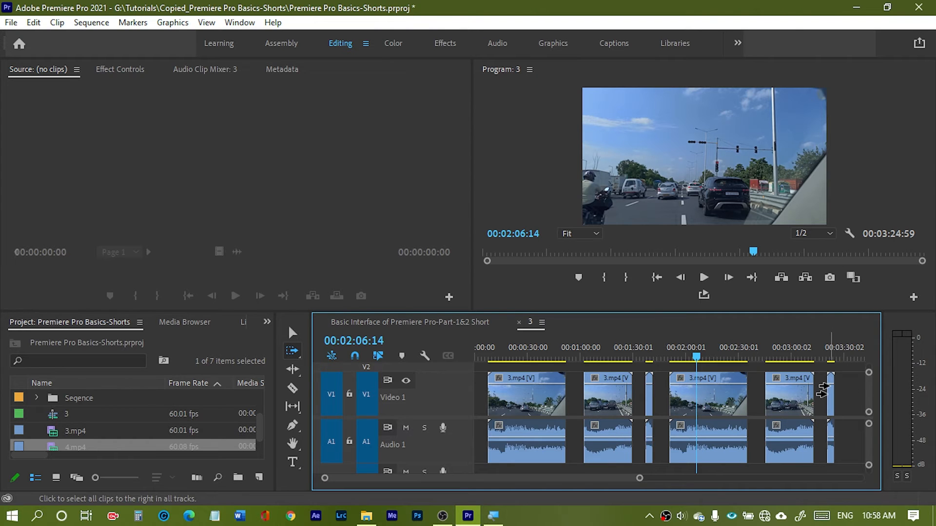
click(824, 390)
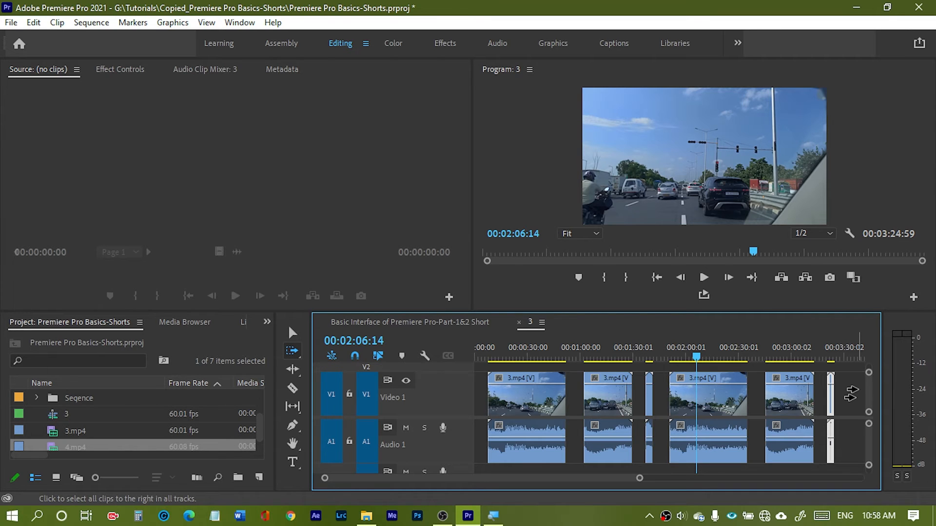
Step: Select the fourth clip and everything before it with the Track Select Backward tool, and deselect with the Selection tool
key(shift+a)
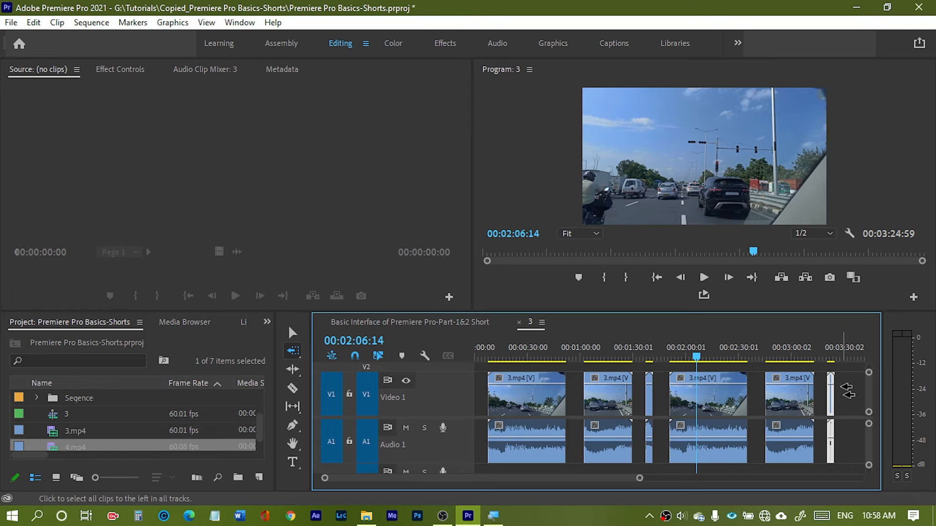
click(849, 390)
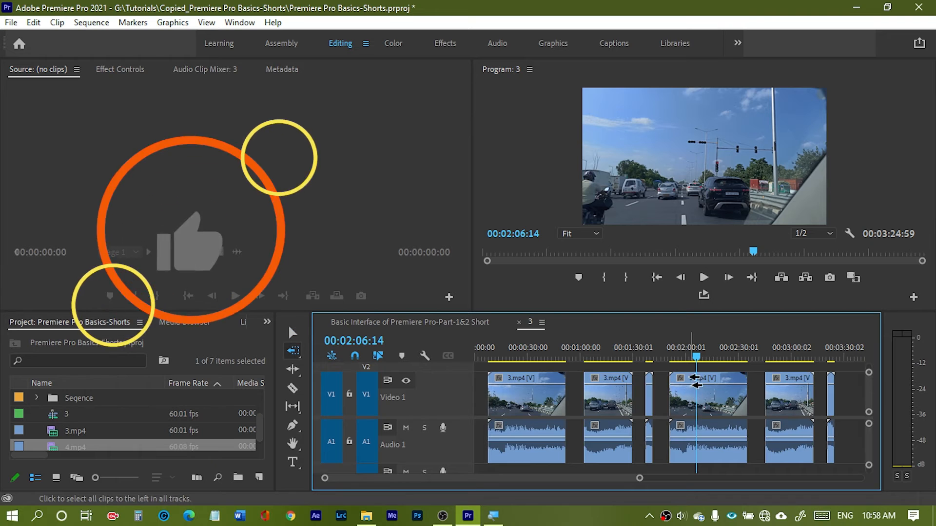
click(697, 409)
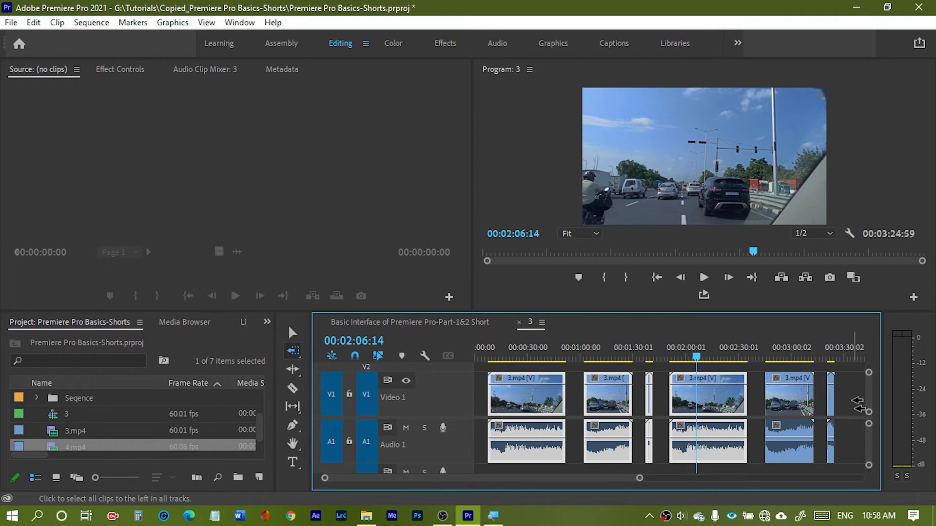
key(v)
click(853, 397)
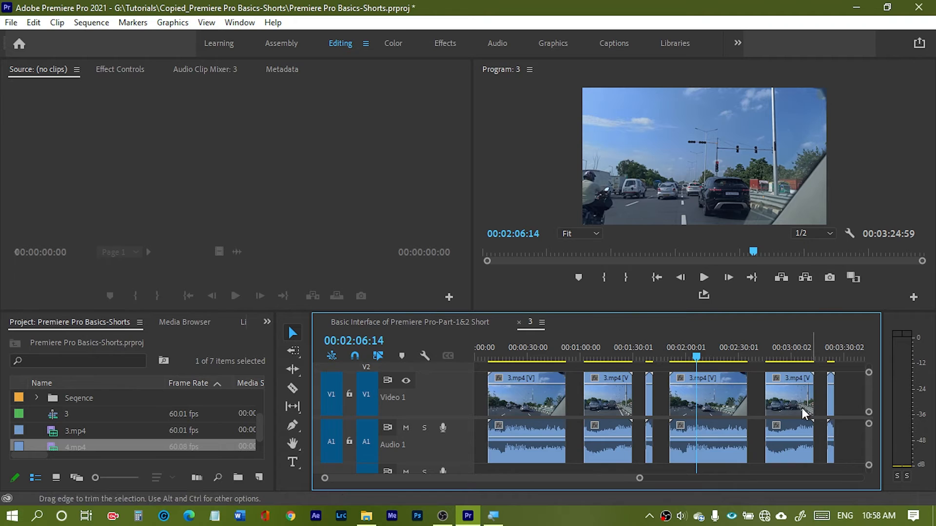
Step: Select the third clip and everything before it with the Track Select Backward tool, and move them slightly later with the Selection tool
key(shift+a)
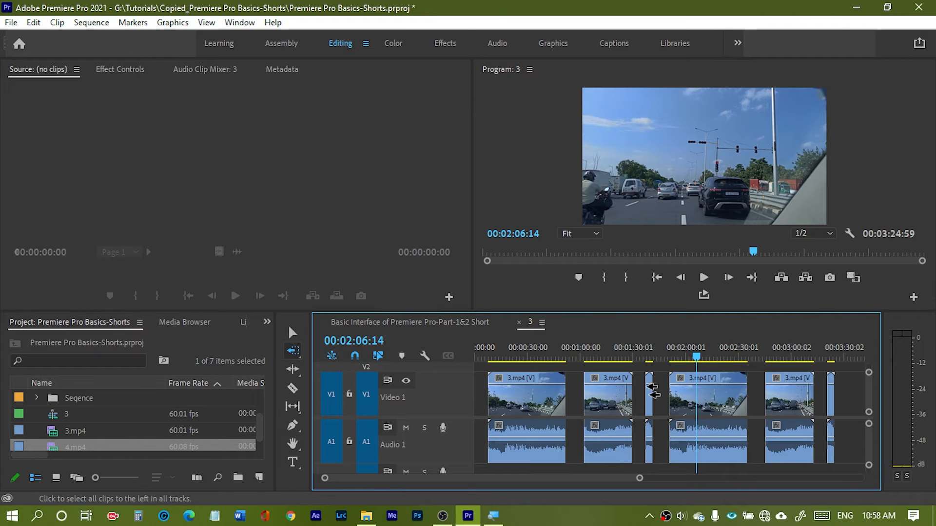
click(654, 396)
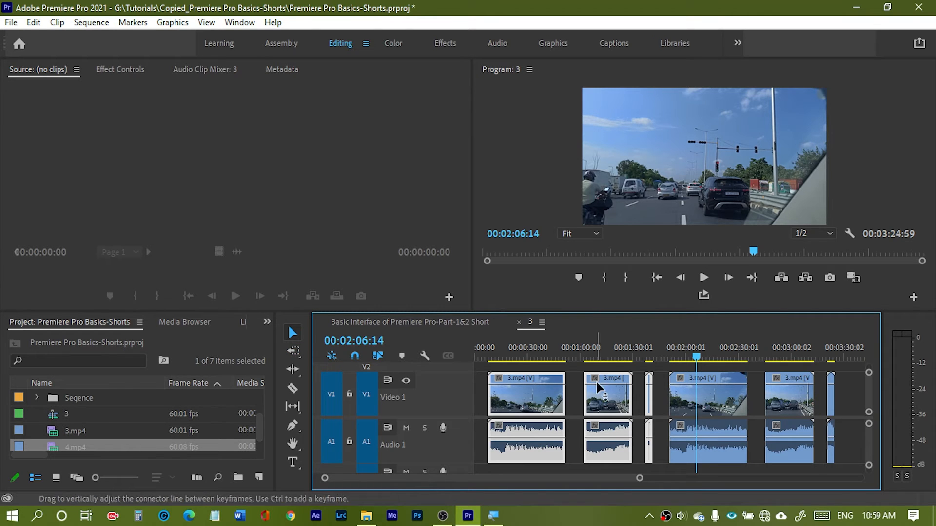
mouse_move(609, 405)
mouse_down()
mouse_move(623, 404)
mouse_move(595, 404)
mouse_move(607, 403)
mouse_up()
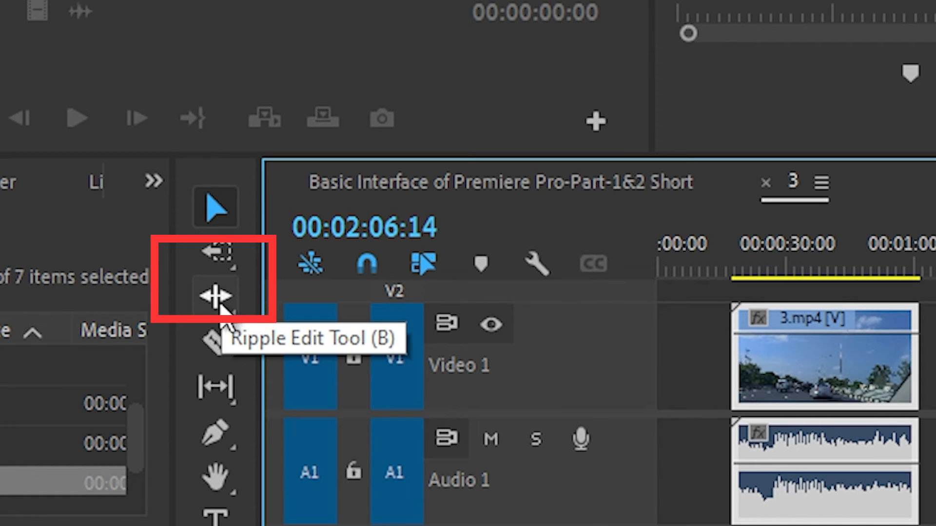
Step: Switch to the Ripple Edit tool and select the empty gap before the first clip on Video 1
click(219, 306)
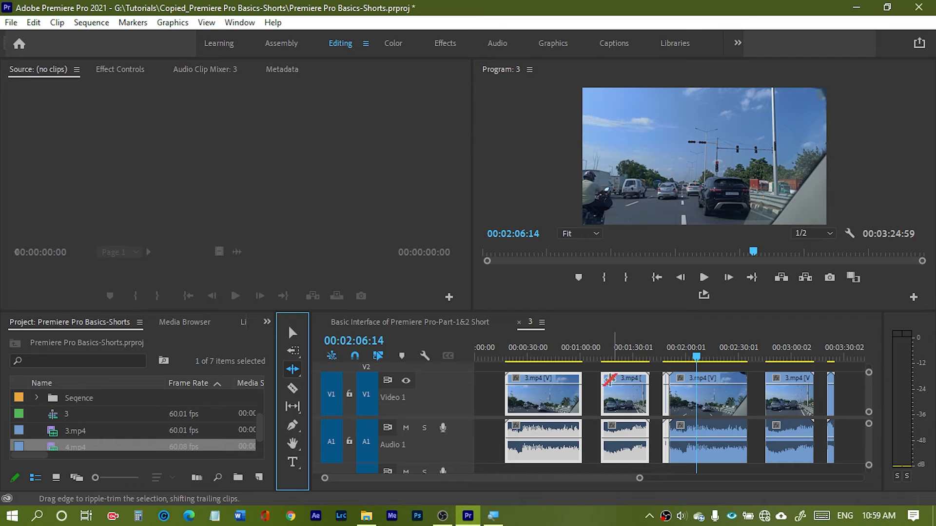
click(489, 390)
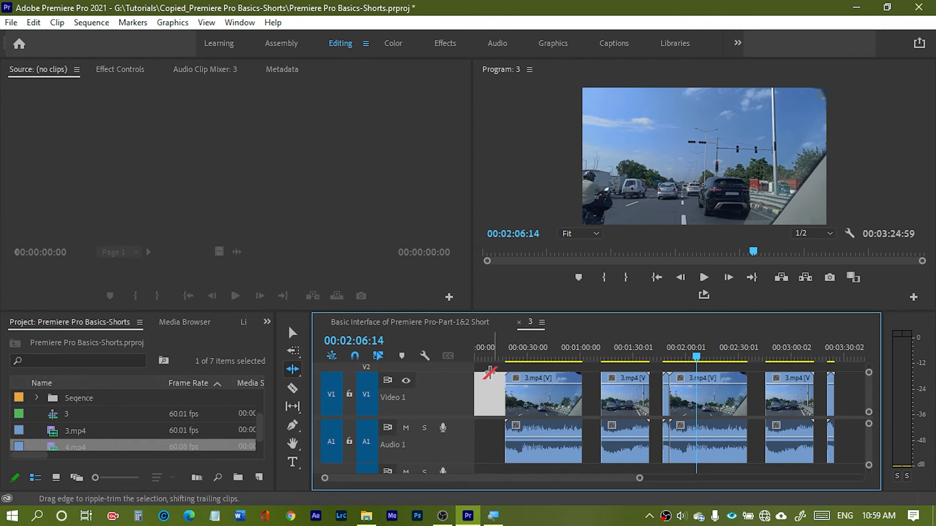
click(296, 374)
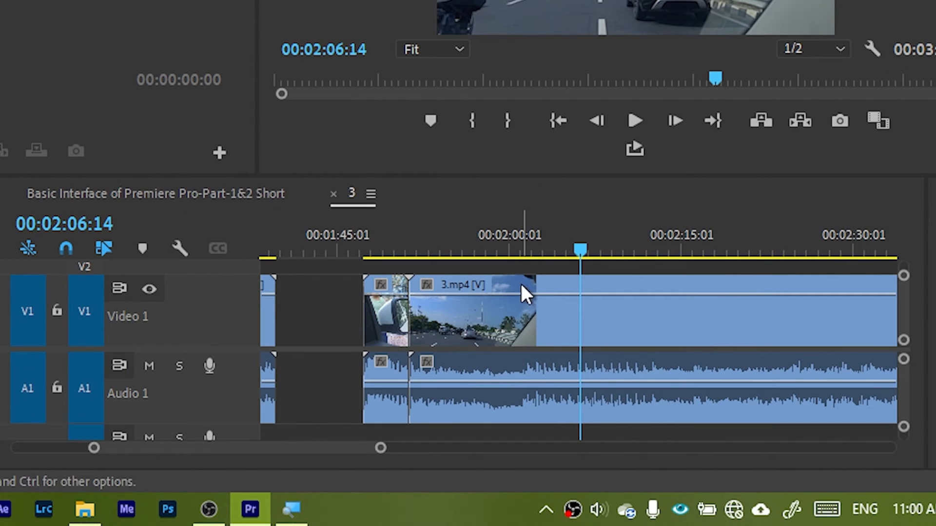
Step: Cut the long 3.mp4 clip at 00:01:57:10 and 00:02:01:45 with the Razor tool
click(477, 239)
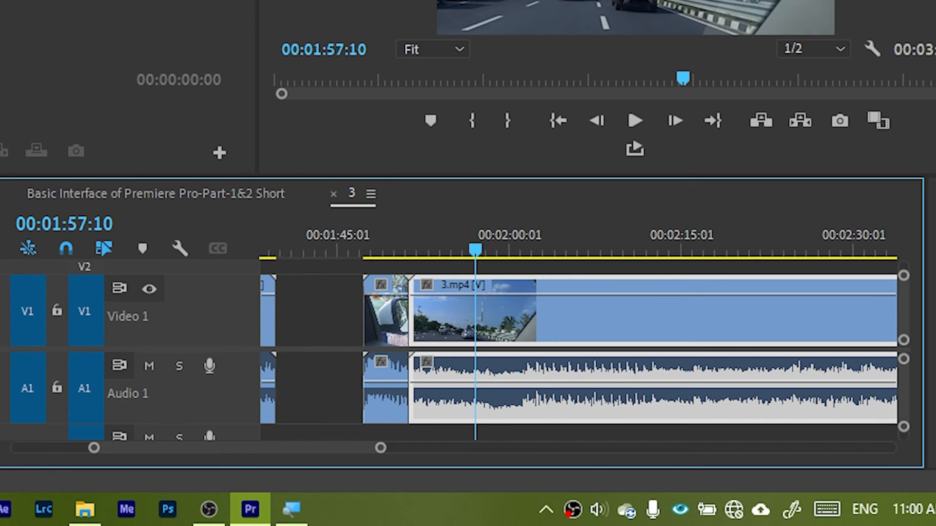
click(1, 315)
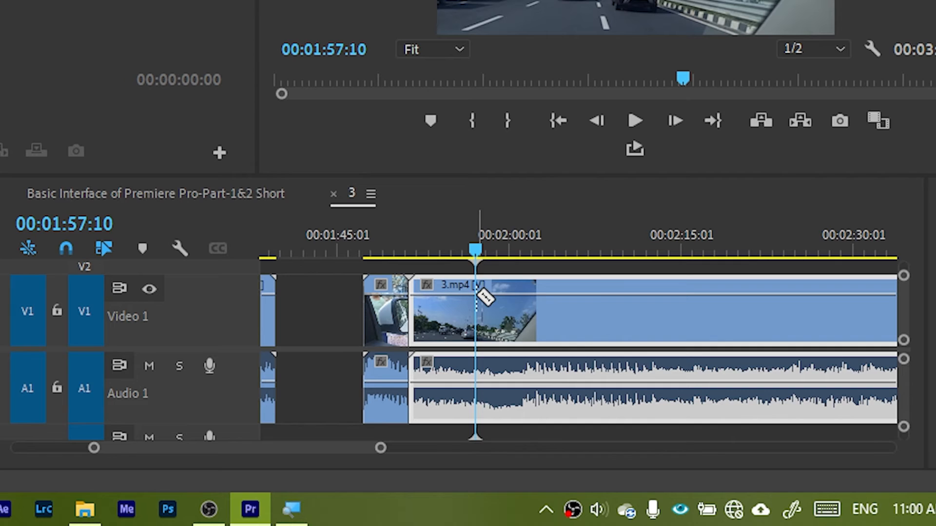
click(479, 293)
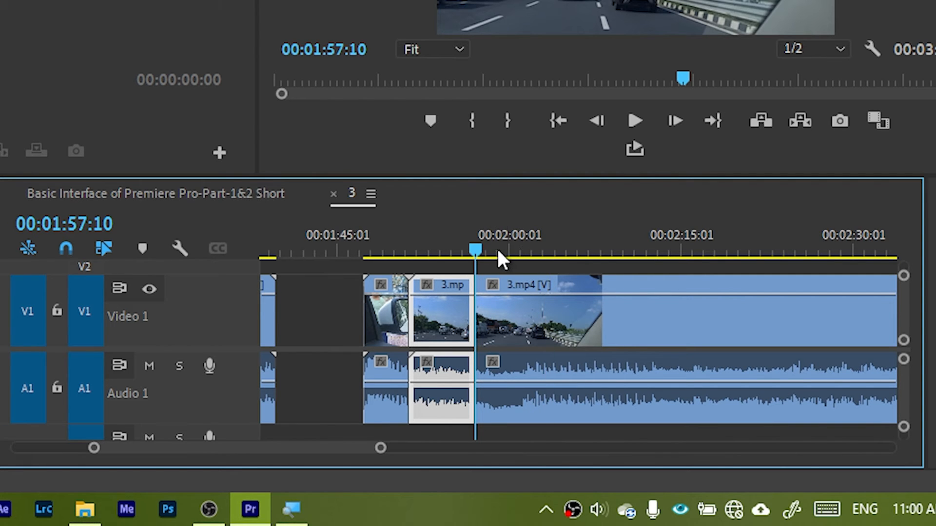
drag(478, 253, 527, 253)
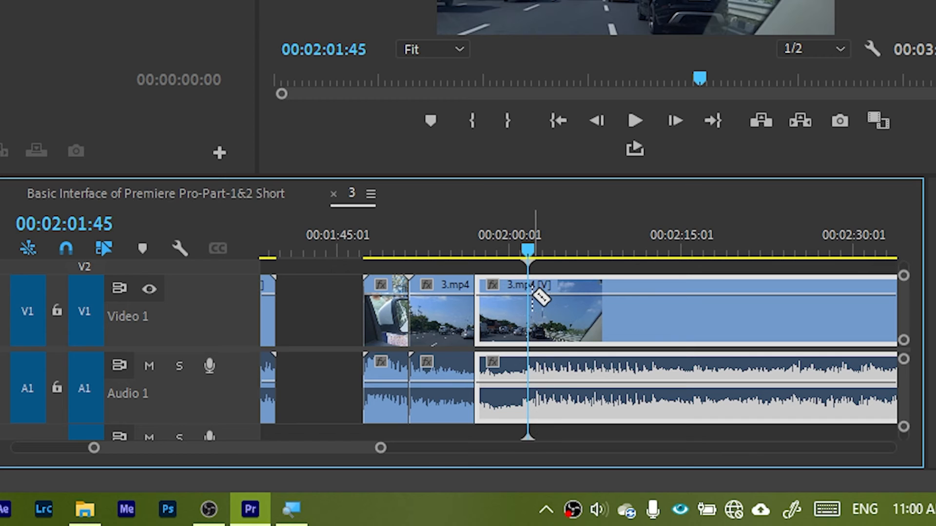
click(530, 297)
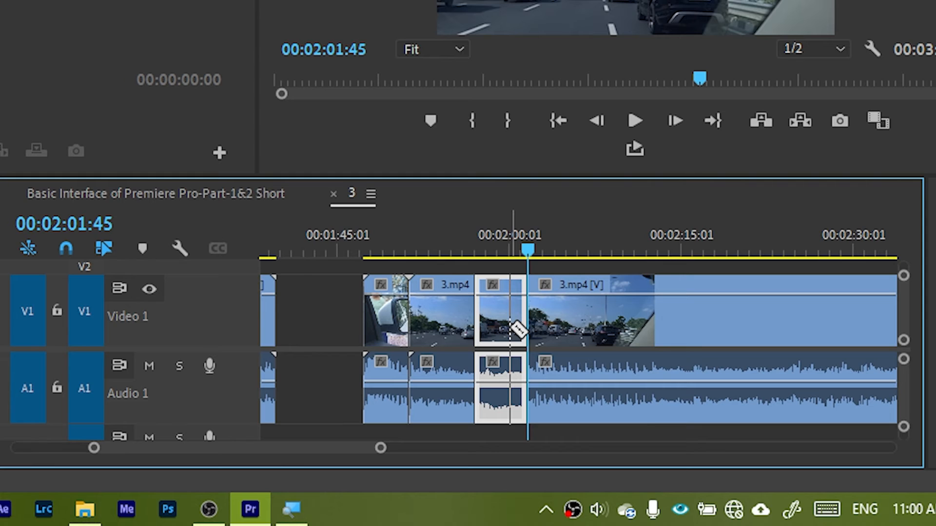
Step: Delete the segment between the two cuts and move the following clip back to close the gap
key(v)
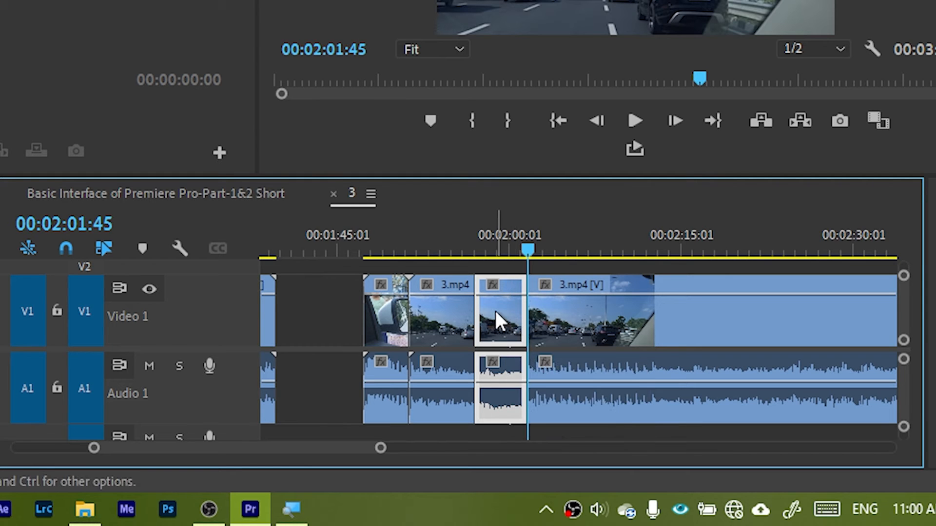
key(Delete)
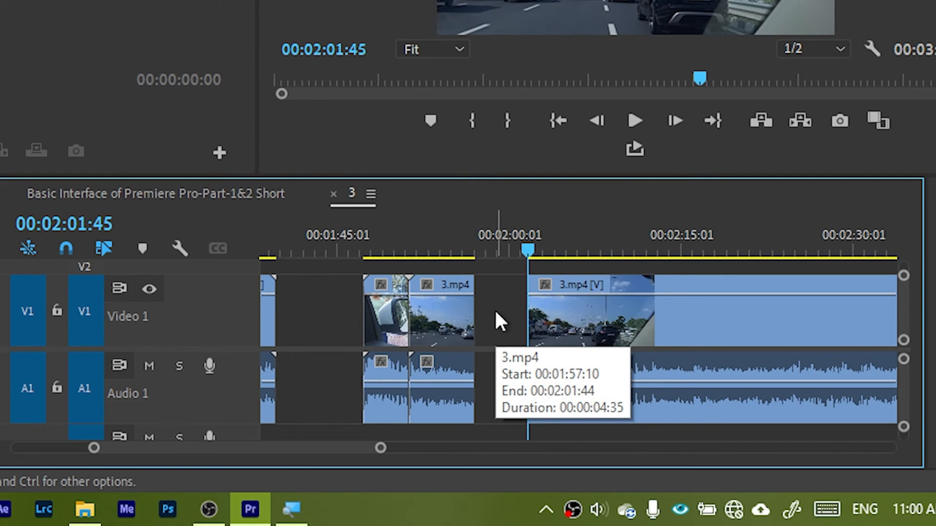
drag(577, 330, 510, 332)
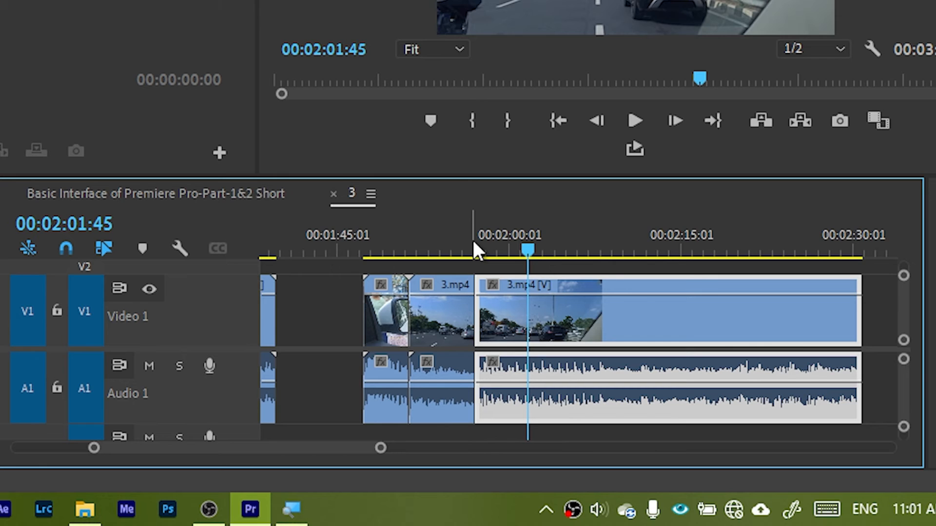
Step: Undo the clip move, the segment deletion and both cuts in the 3.mp4 clip
key(ctrl+shift+v)
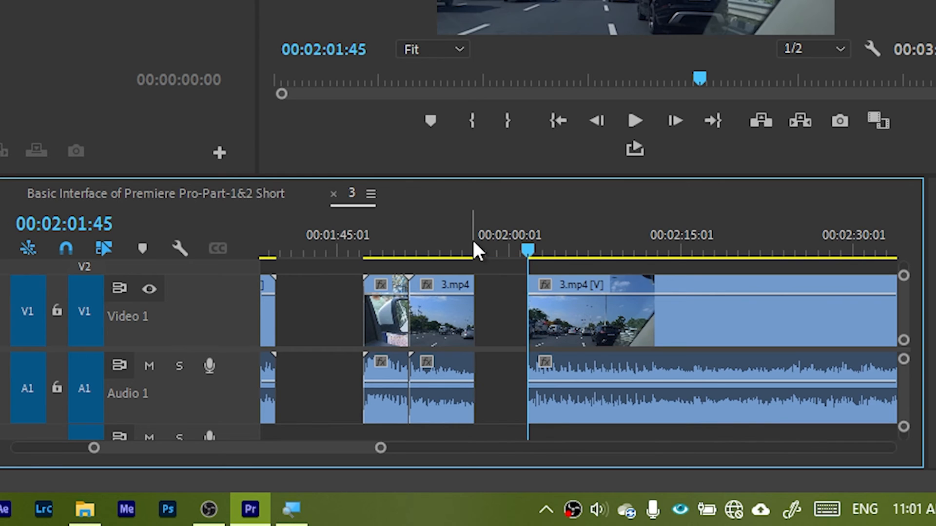
key(ctrl+z)
key(ctrl+z)
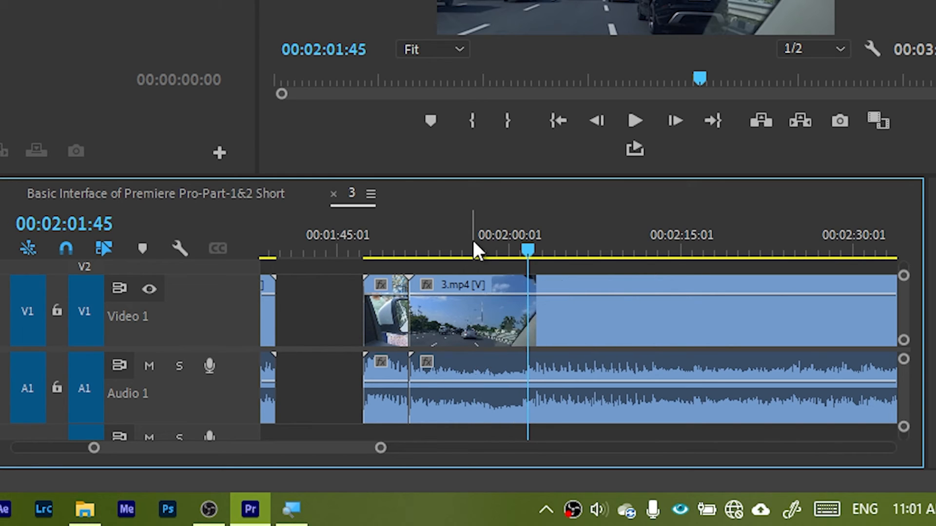
Step: Split the 3.mp4 clip at 00:01:58:15 and trim the start of its second part with the Ripple Edit tool
drag(472, 243, 488, 267)
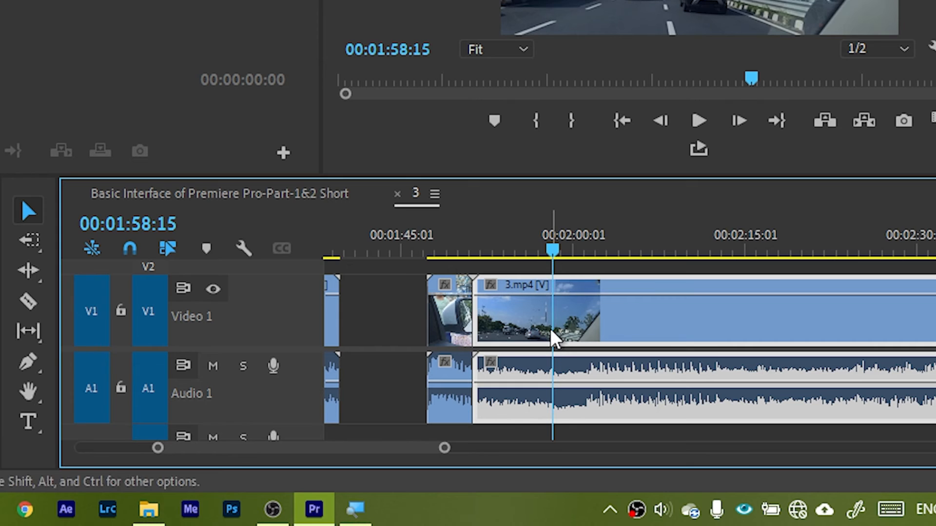
key(ctrl+k)
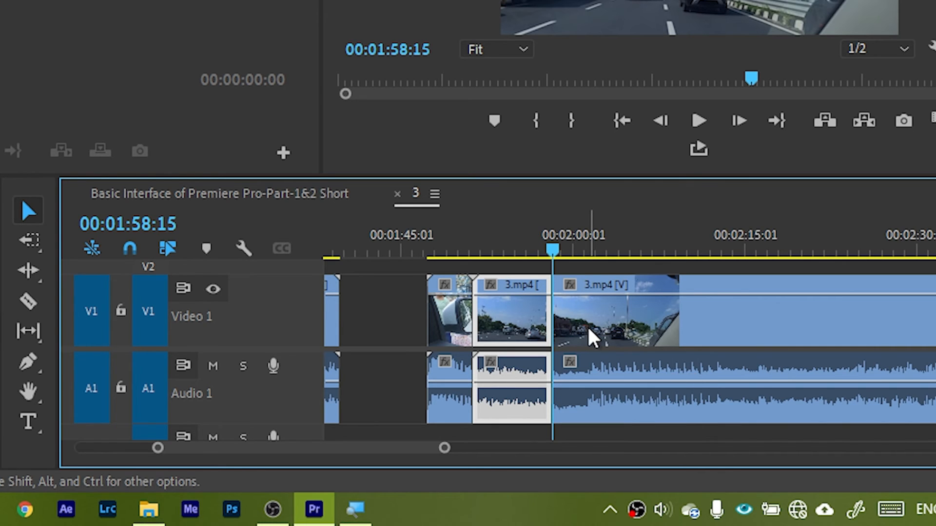
click(32, 269)
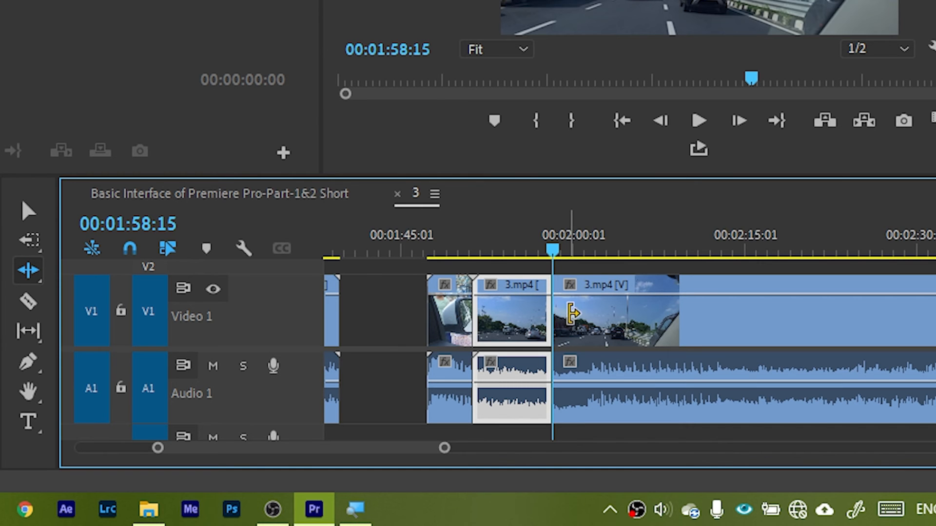
click(568, 311)
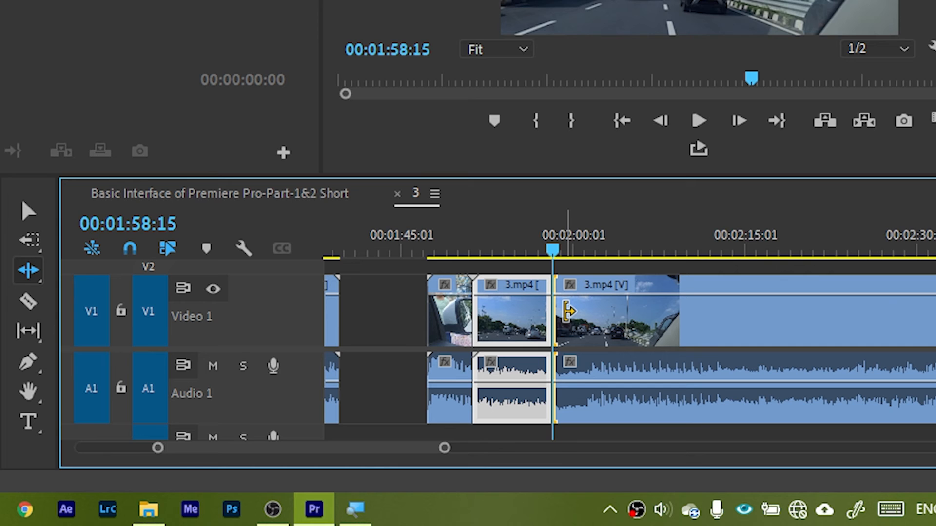
drag(568, 311, 611, 311)
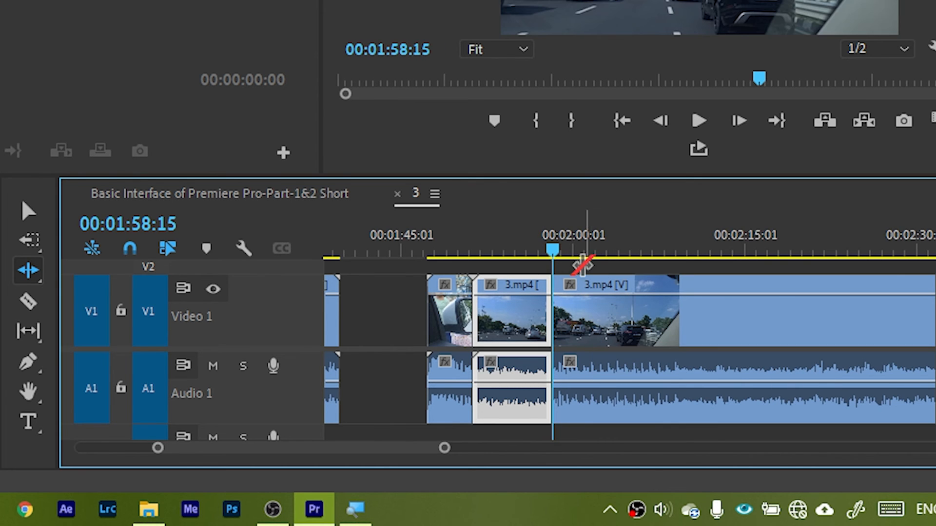
Step: Review the ripple-trimmed join and split the clip after it at 00:02:03:54
mouse_move(557, 251)
mouse_down()
mouse_move(545, 251)
mouse_move(558, 253)
mouse_up()
key(space)
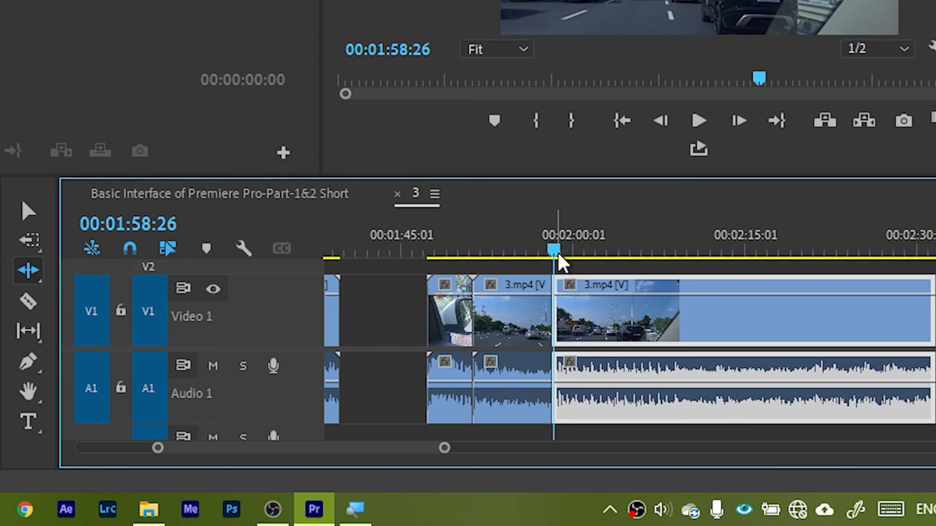
click(617, 252)
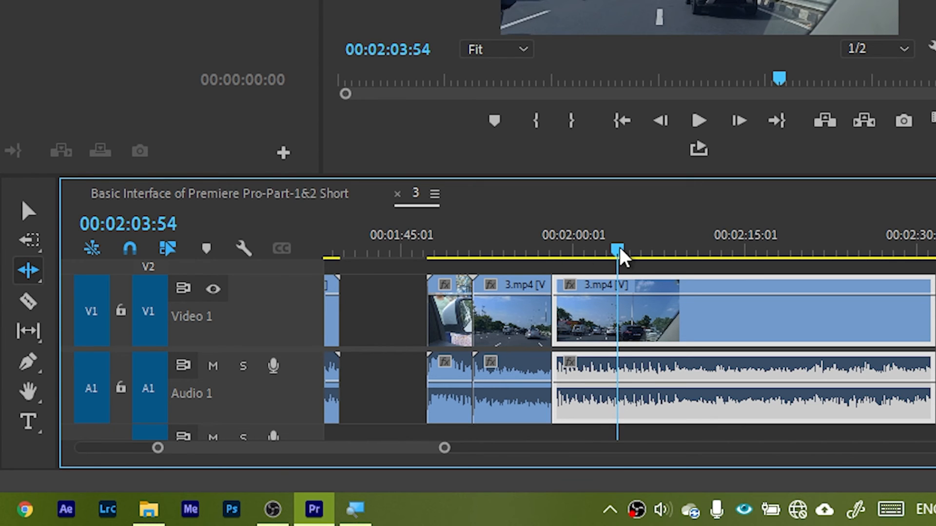
key(ctrl+k)
Step: Ripple-trim the end of the new middle segment back to 00:02:01:04 and review the join
drag(619, 251, 584, 249)
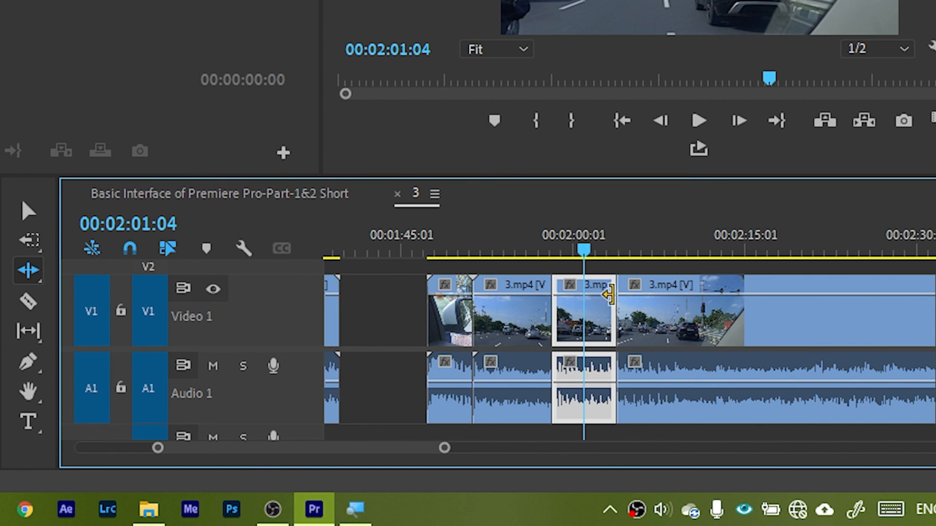
drag(607, 308, 583, 307)
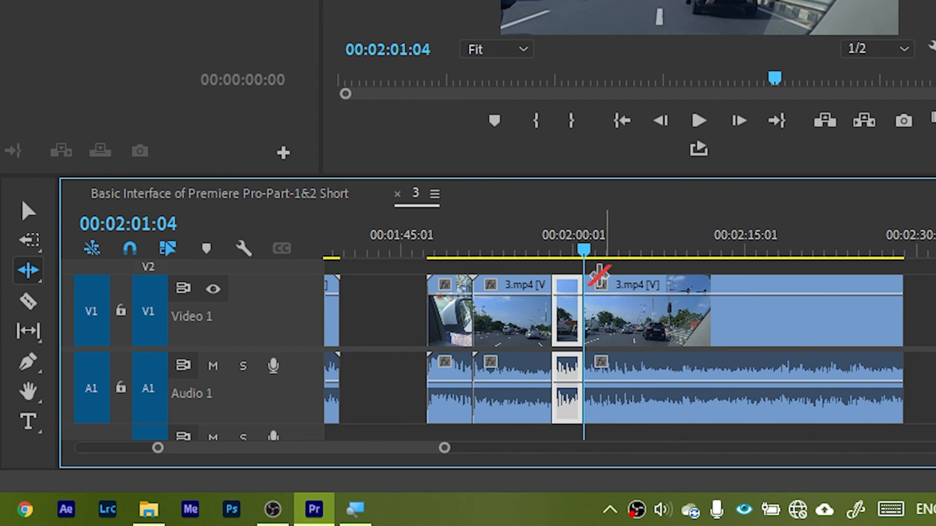
click(581, 253)
mouse_move(587, 253)
mouse_down()
mouse_move(608, 252)
mouse_move(595, 256)
mouse_up()
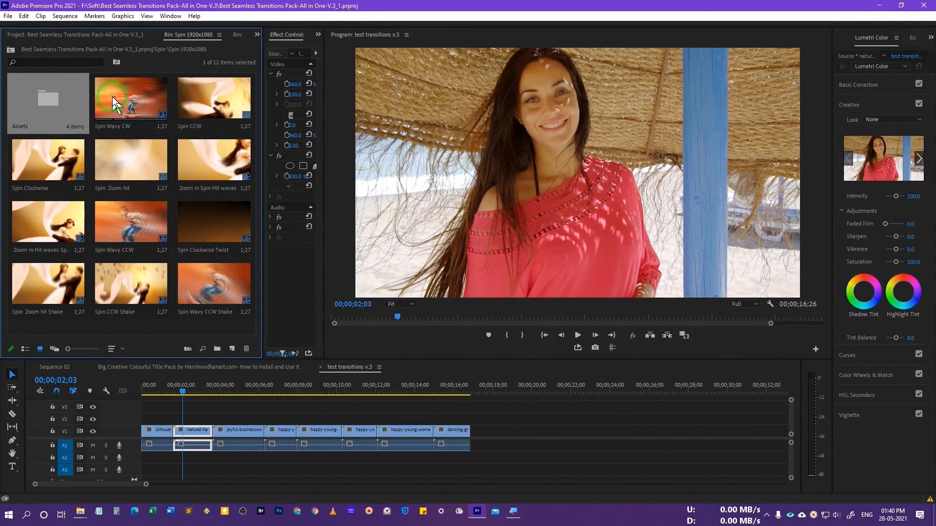
Step: Place the Spin Wavy CW transition above the cut between the first two clips of test transitions v.3 and play it back
mouse_move(125, 98)
mouse_down()
mouse_move(203, 397)
mouse_move(177, 425)
mouse_move(171, 420)
mouse_up()
click(156, 390)
key(space)
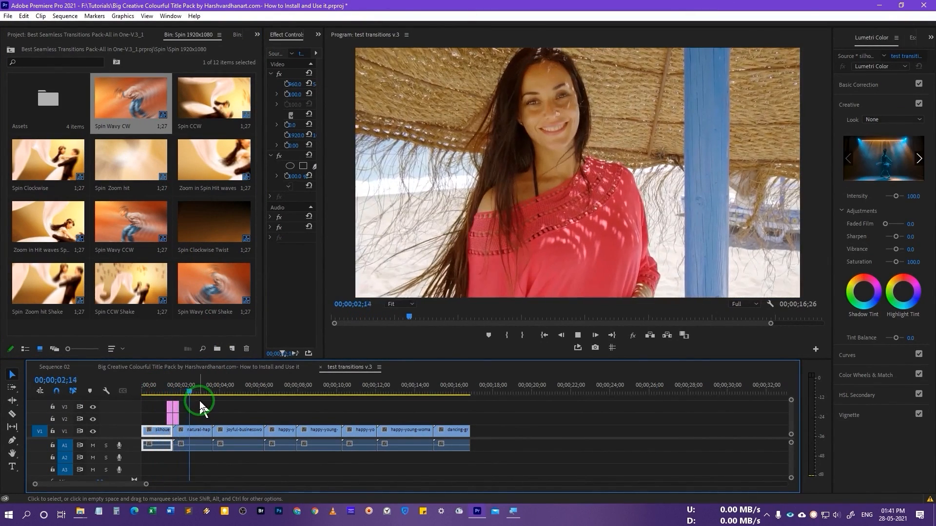
key(space)
key(ctrl+z)
drag(202, 307, 160, 399)
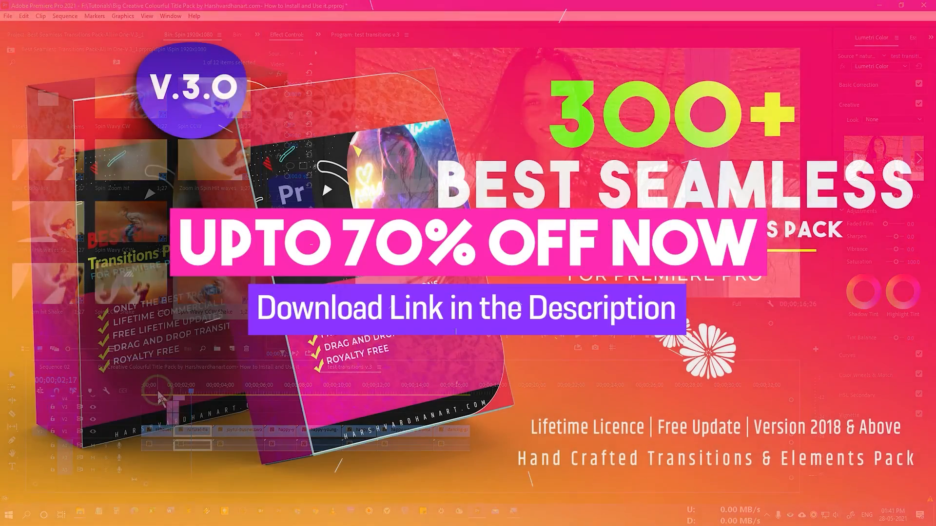